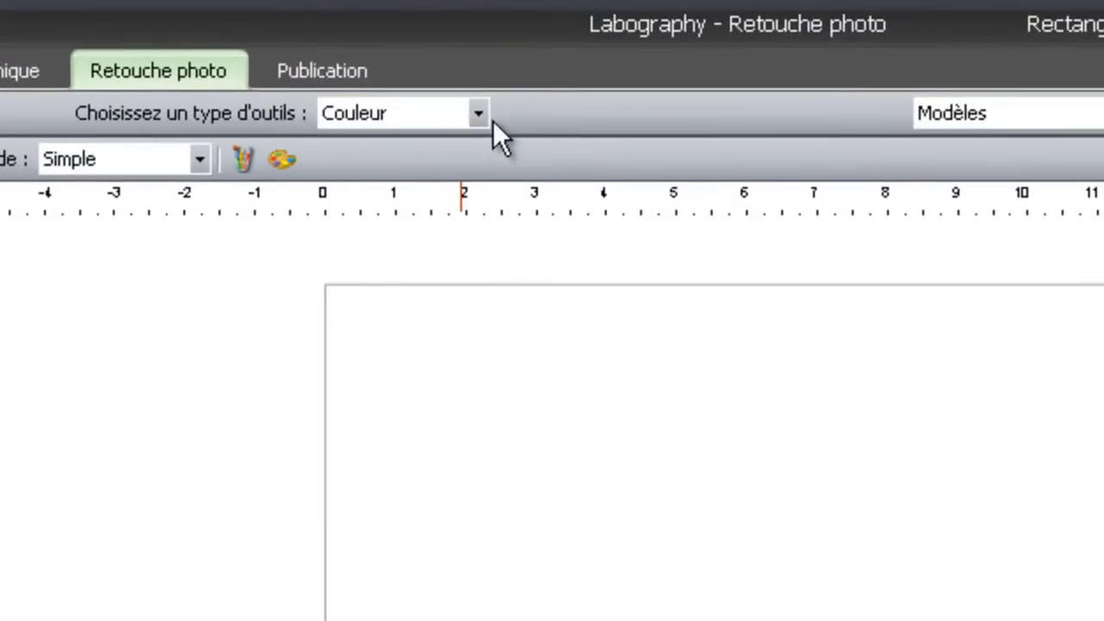
- Choose the Couleur tool type, then display the colour settings and the paint-mixing palette
{"action": "left_click", "coordinate": [481, 112]}
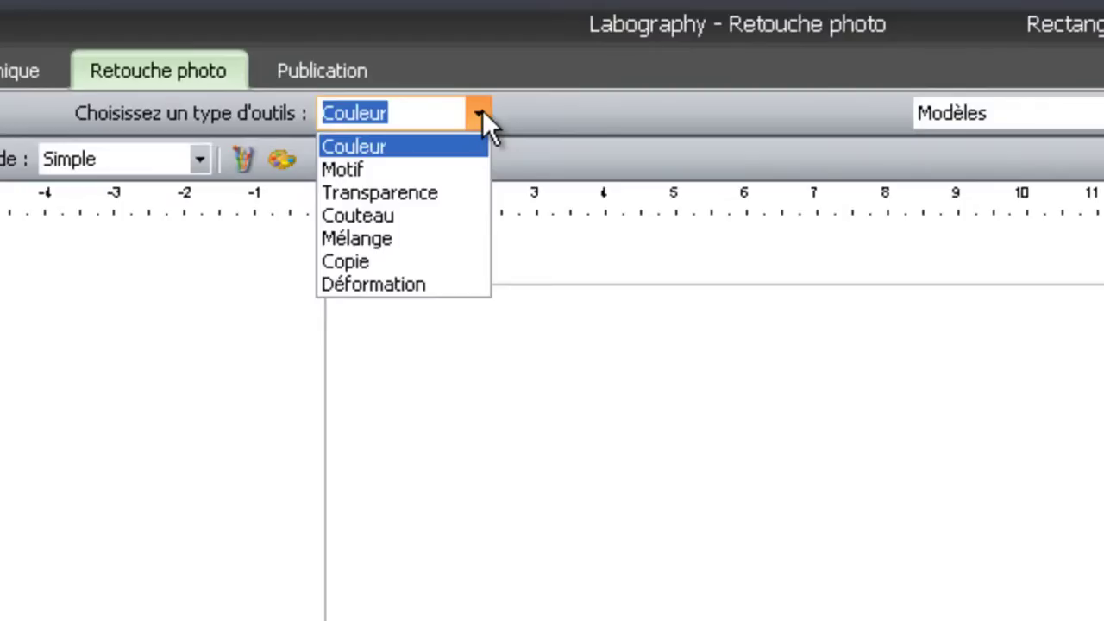
{"action": "left_click", "coordinate": [457, 150]}
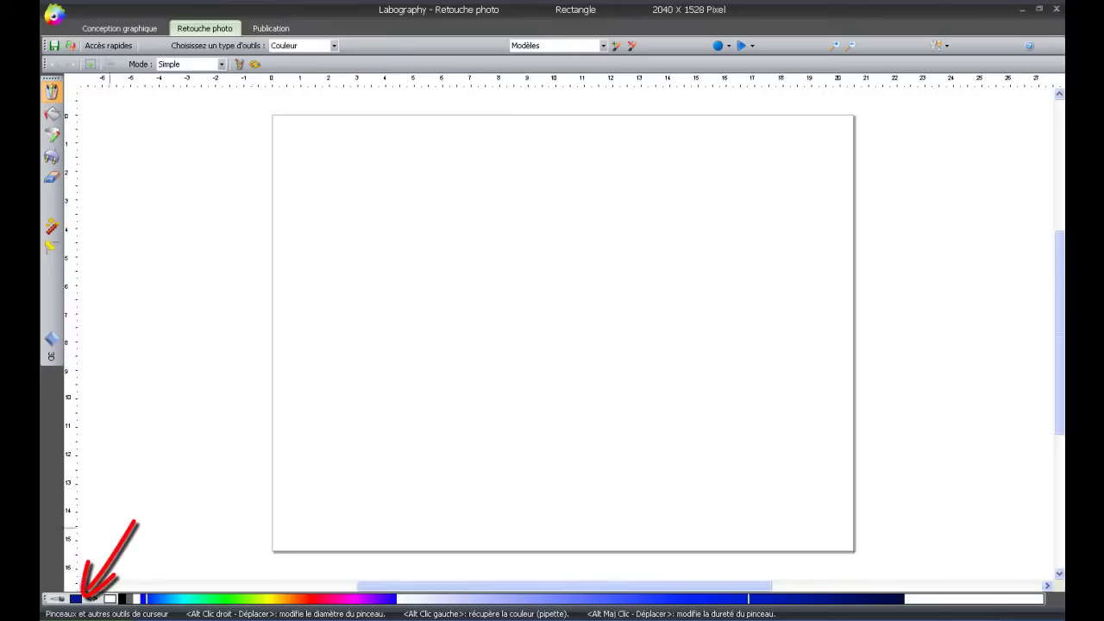
{"action": "left_click", "coordinate": [76, 599]}
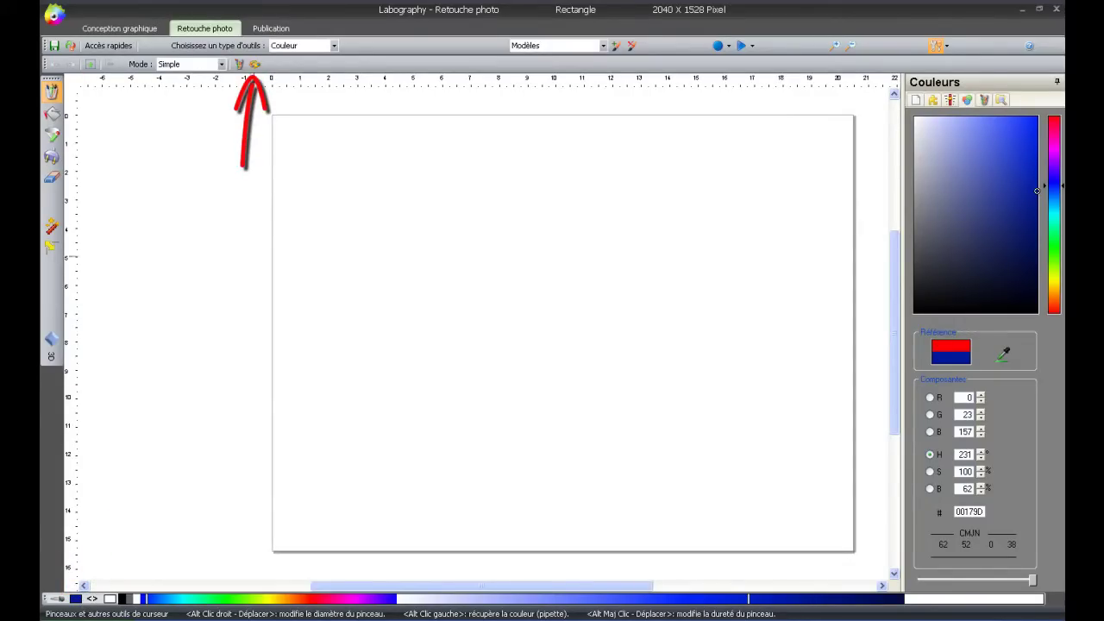
{"action": "left_click", "coordinate": [254, 65]}
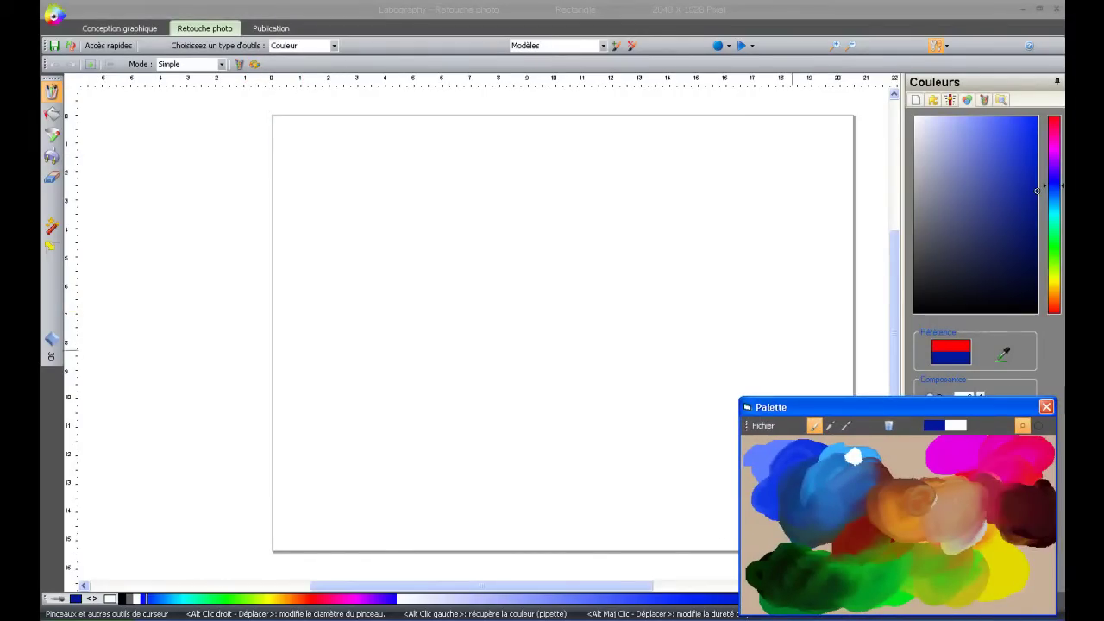
- Sample a medium blue from the mixing palette and paint a horizontal stroke in the upper part of the page
{"action": "left_click", "coordinate": [846, 427]}
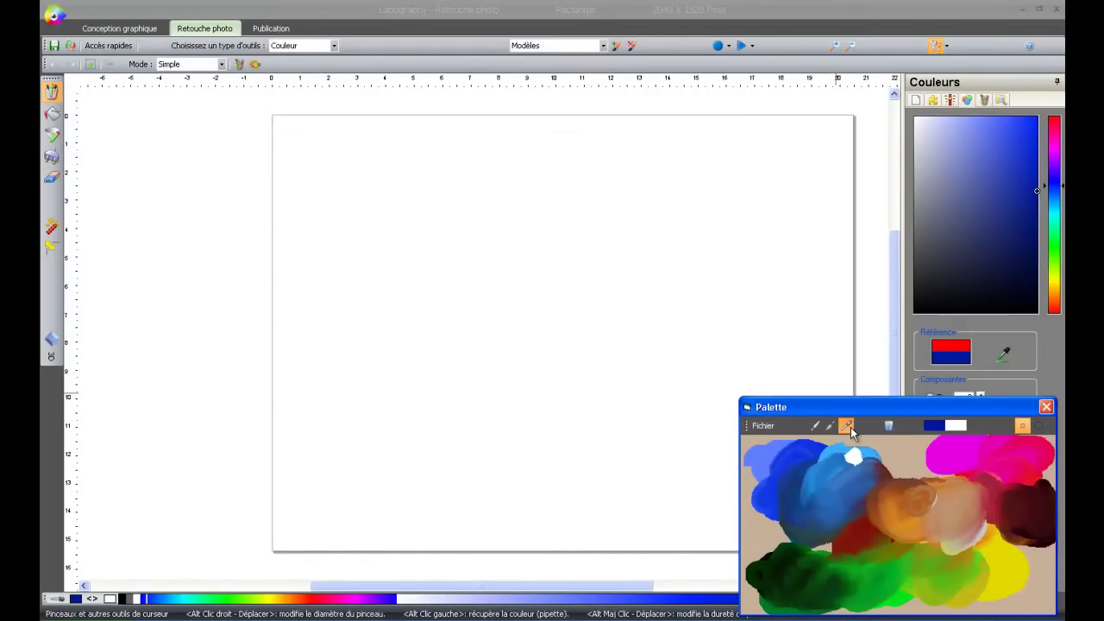
{"action": "left_click", "coordinate": [825, 505]}
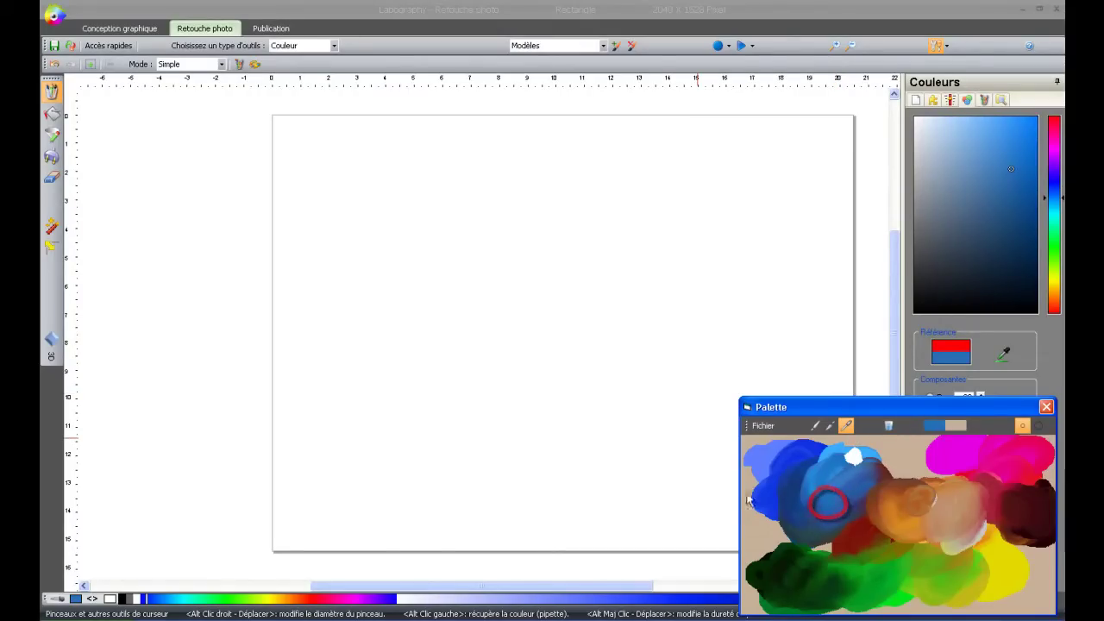
{"action": "left_click_drag", "start_coordinate": [377, 230], "coordinate": [563, 233]}
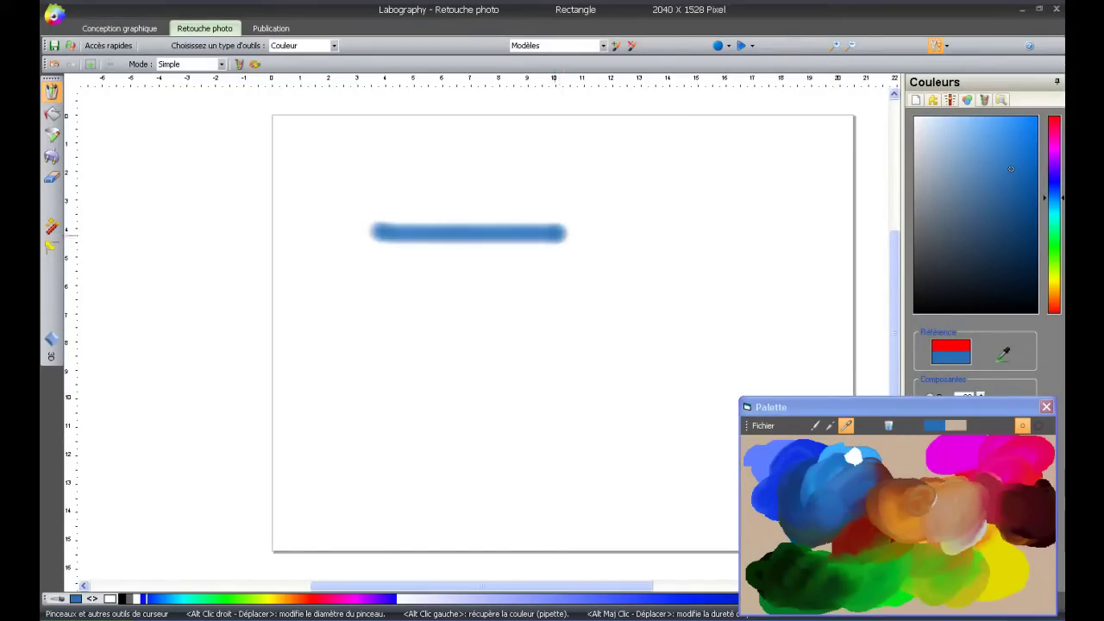
- Sample an orange-brown from the mixing palette and paint a second horizontal stroke just below the blue one
{"action": "left_click", "coordinate": [790, 410]}
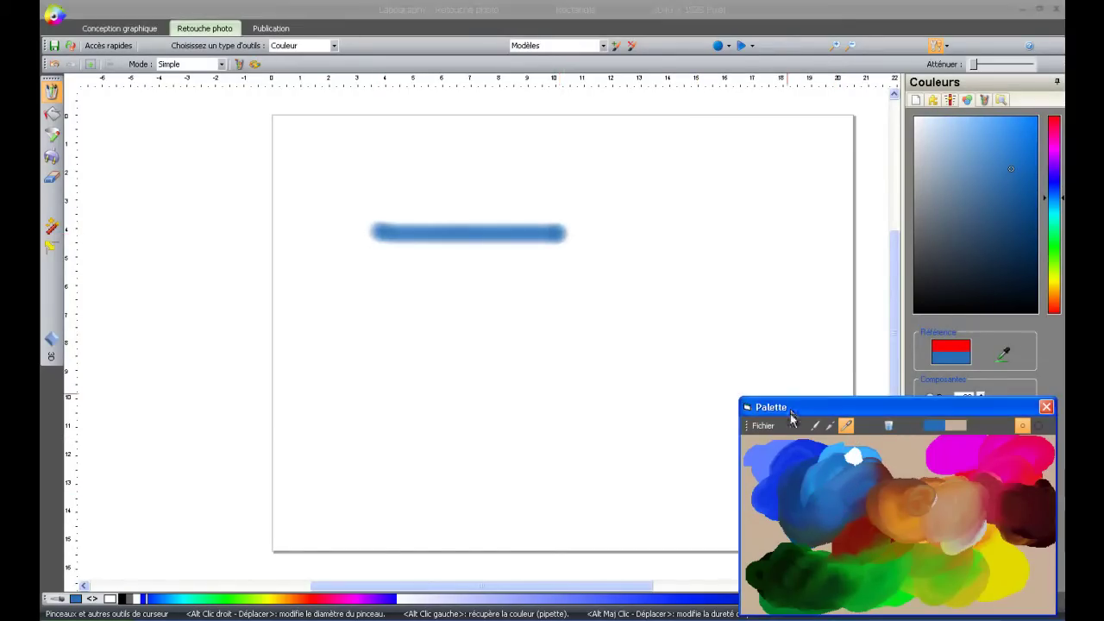
{"action": "left_click", "coordinate": [898, 523]}
{"action": "left_click_drag", "start_coordinate": [441, 254], "coordinate": [618, 255]}
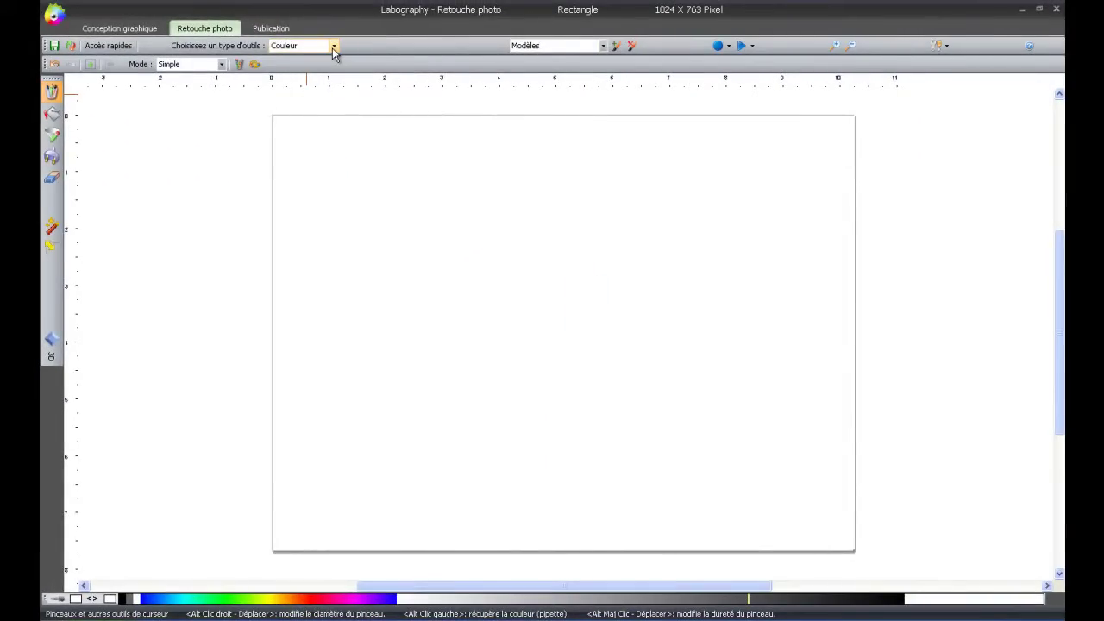
- Choose the Motif tool type and paint the lower part of the page with the green grass pattern
{"action": "left_click", "coordinate": [334, 45]}
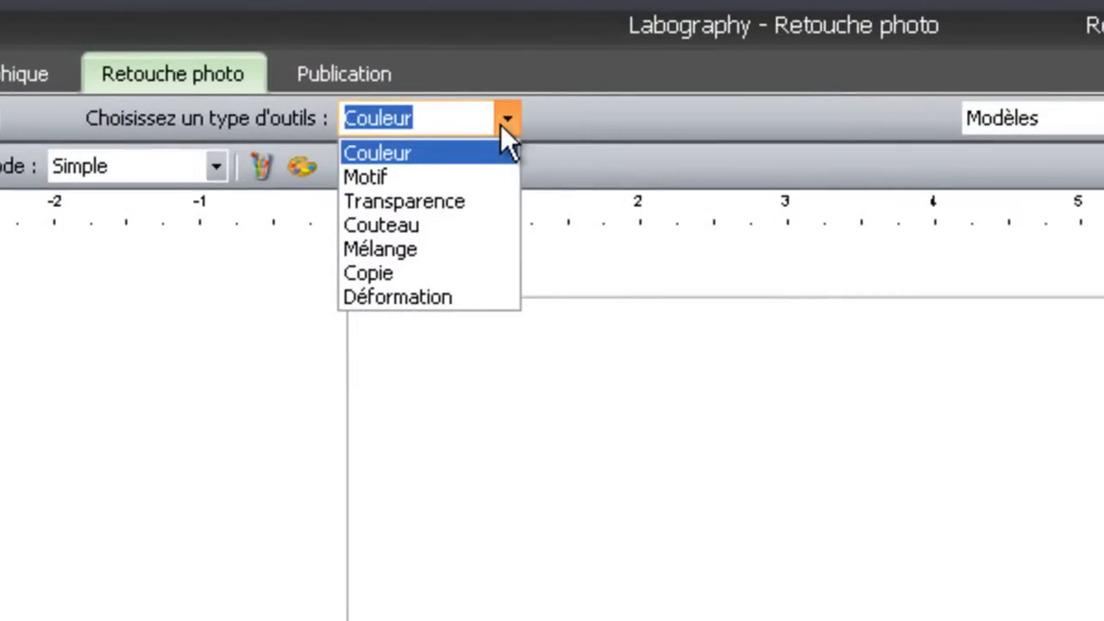
{"action": "left_click", "coordinate": [504, 176]}
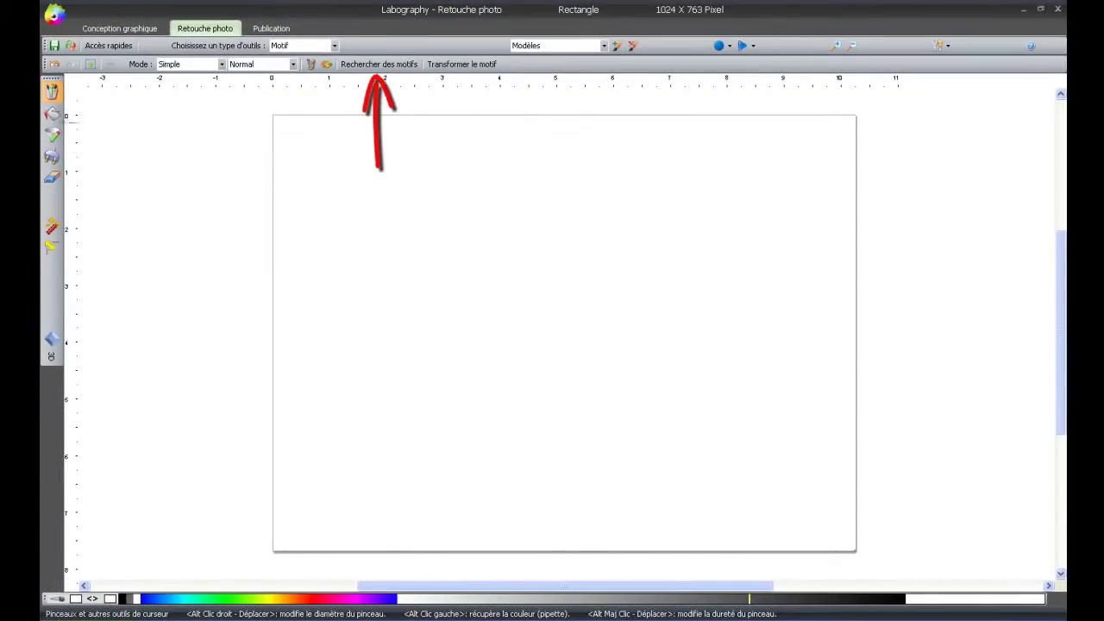
{"action": "left_click", "coordinate": [383, 64]}
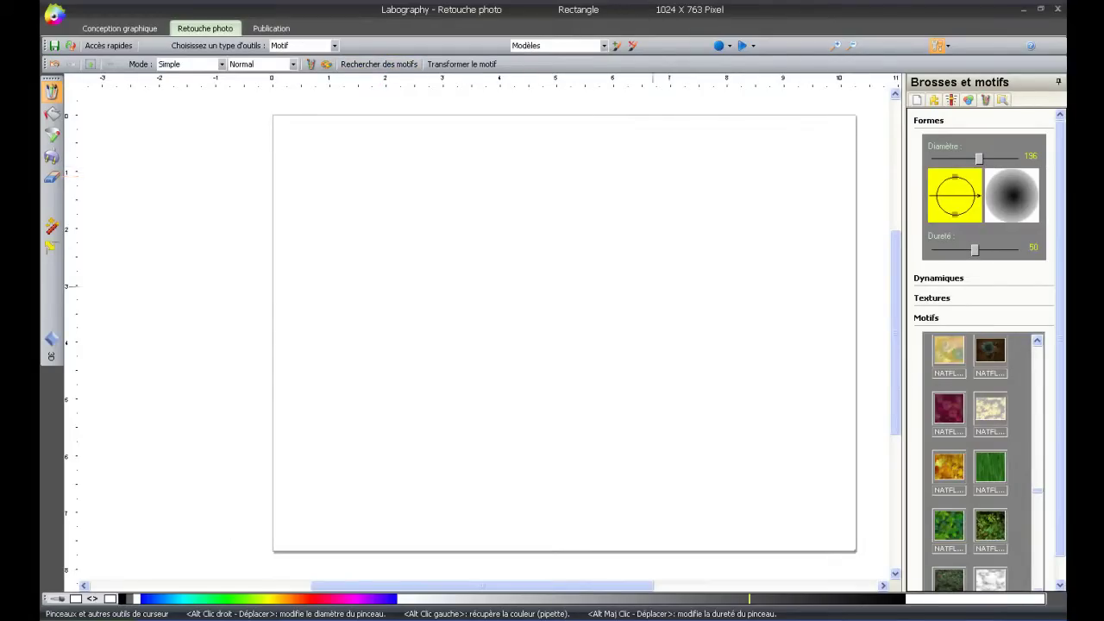
{"action": "left_click", "coordinate": [992, 484]}
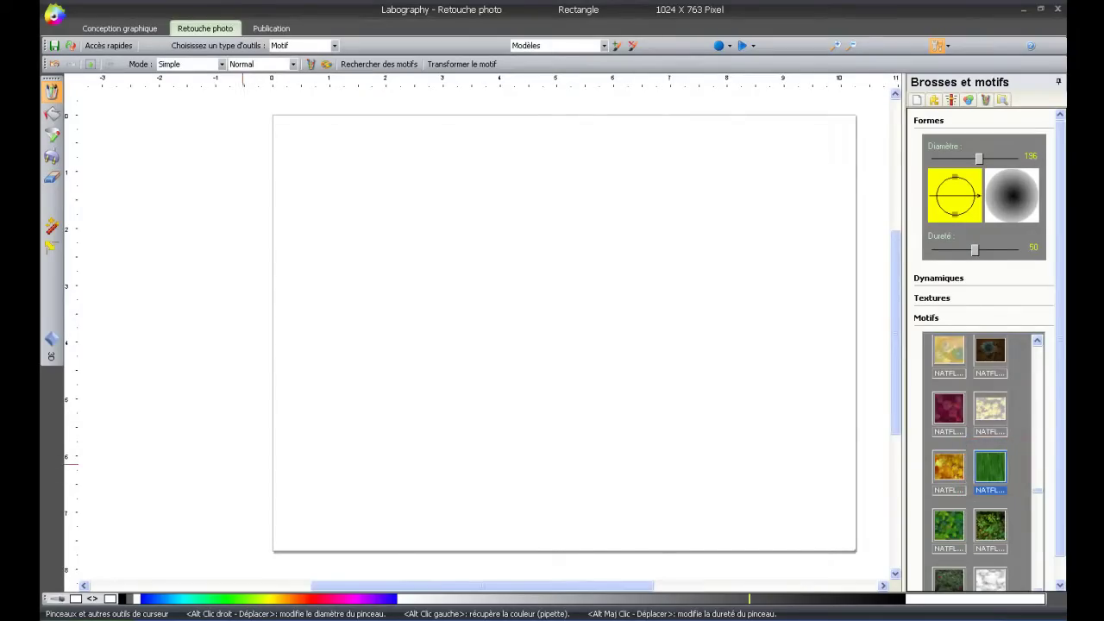
{"action": "mouse_move", "coordinate": [243, 465]}
{"action": "left_mouse_down"}
{"action": "mouse_move", "coordinate": [759, 467]}
{"action": "mouse_move", "coordinate": [819, 473]}
{"action": "mouse_move", "coordinate": [823, 510]}
{"action": "mouse_move", "coordinate": [793, 530]}
{"action": "mouse_move", "coordinate": [228, 533]}
{"action": "left_mouse_up"}
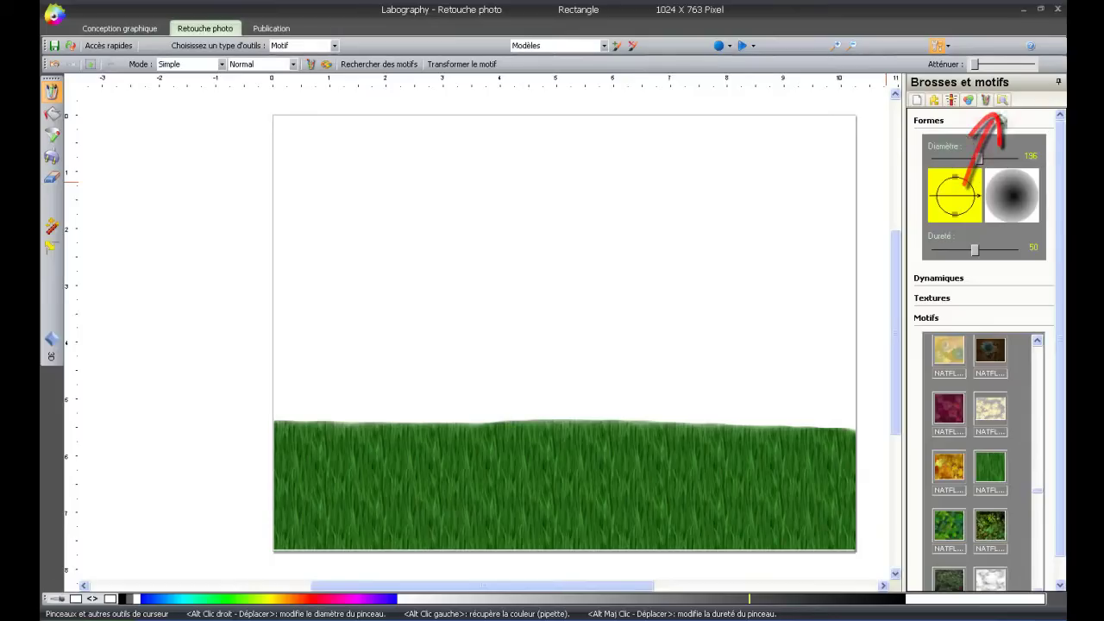
- Use Mer_006.jpg from the mer photo library as the pattern and shift it so the boardwalk is centred on the page
{"action": "left_click", "coordinate": [1001, 101]}
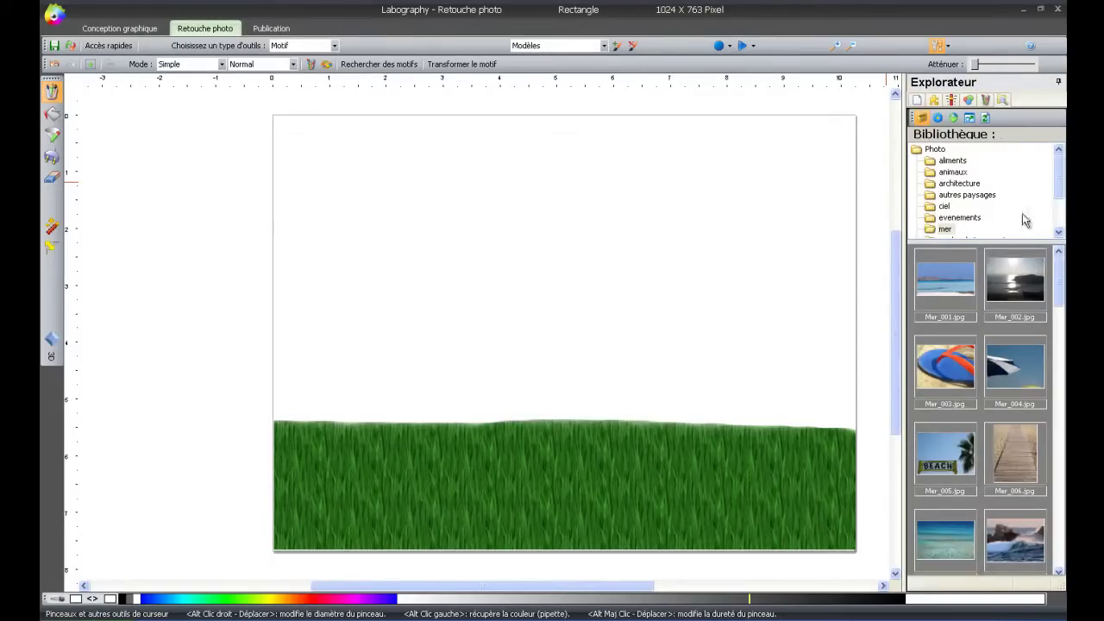
{"action": "left_click", "coordinate": [1018, 462]}
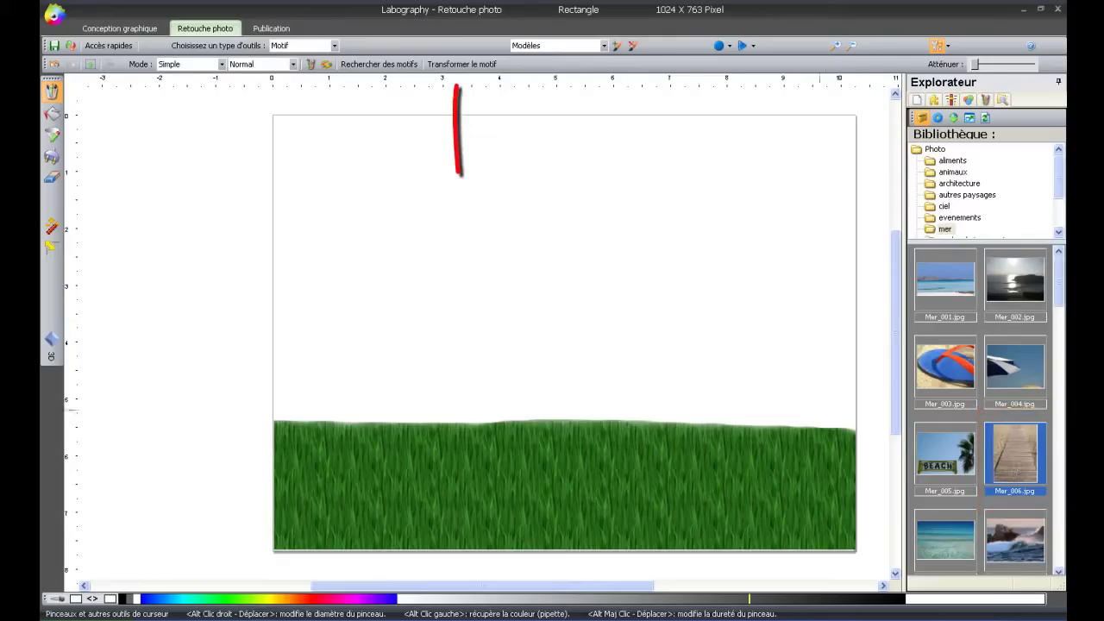
{"action": "left_click", "coordinate": [461, 63]}
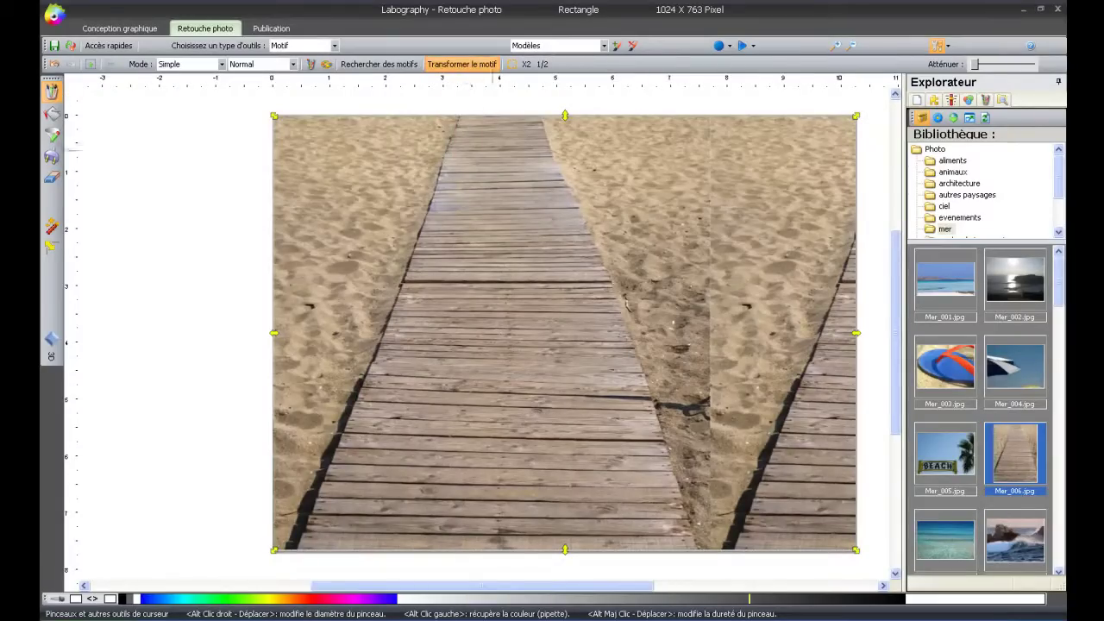
{"action": "mouse_move", "coordinate": [535, 285]}
{"action": "left_mouse_down"}
{"action": "mouse_move", "coordinate": [544, 305]}
{"action": "mouse_move", "coordinate": [572, 316]}
{"action": "left_mouse_up"}
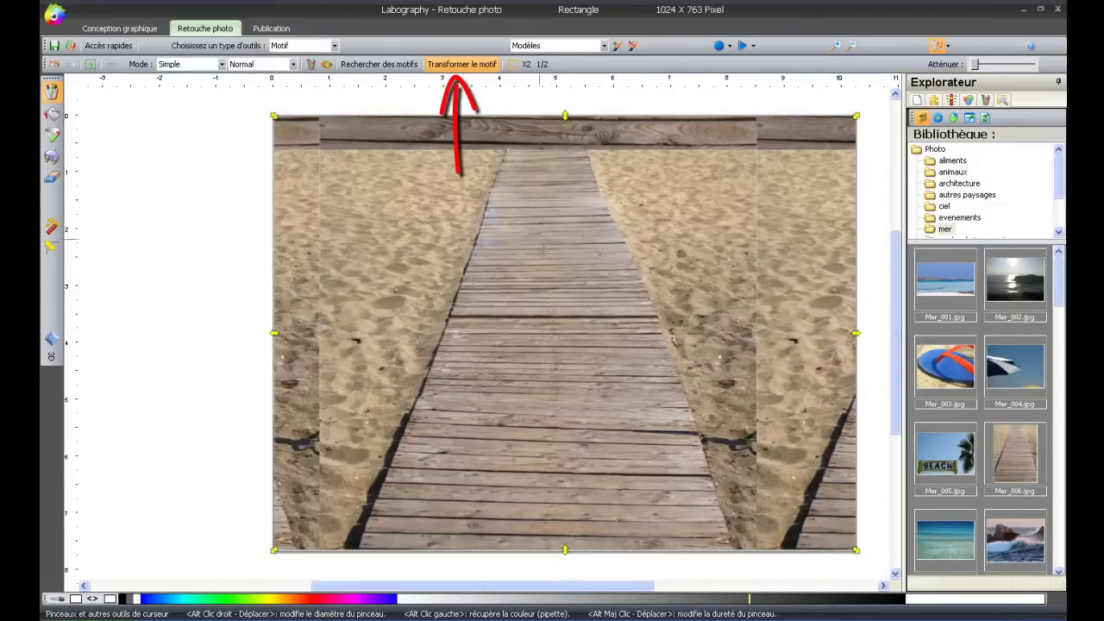
{"action": "left_click", "coordinate": [463, 66]}
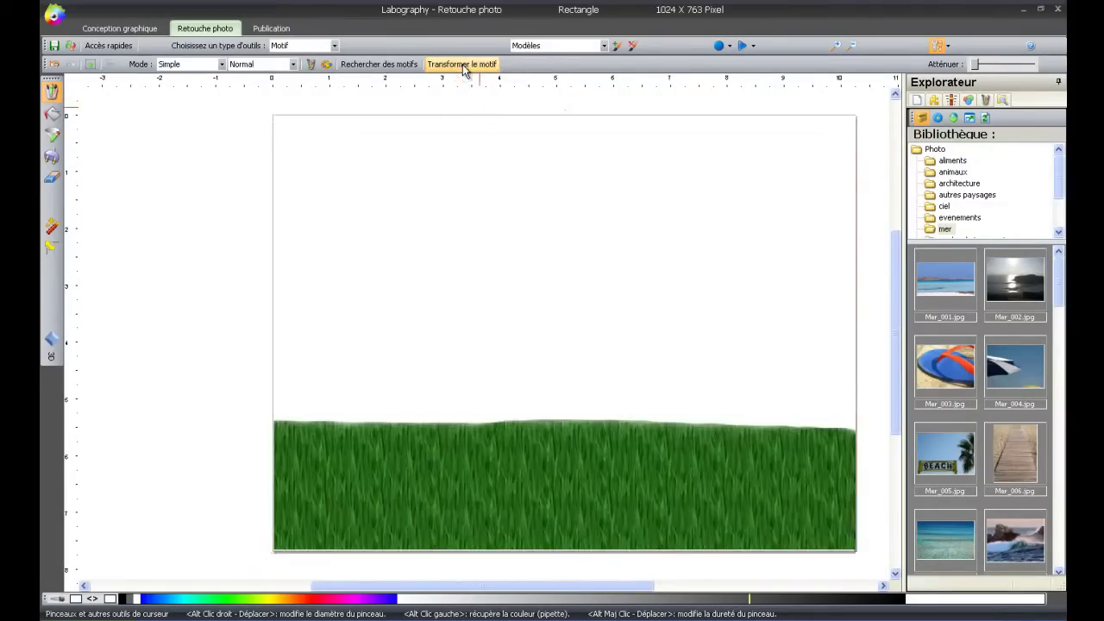
- Paint the boardwalk pattern from near the top of the page down over the grass, following the walkway's edges
{"action": "mouse_move", "coordinate": [528, 185]}
{"action": "left_mouse_down"}
{"action": "mouse_move", "coordinate": [450, 439]}
{"action": "mouse_move", "coordinate": [357, 545]}
{"action": "left_mouse_up"}
{"action": "mouse_move", "coordinate": [554, 180]}
{"action": "left_mouse_down"}
{"action": "mouse_move", "coordinate": [664, 452]}
{"action": "mouse_move", "coordinate": [711, 535]}
{"action": "left_mouse_up"}
{"action": "mouse_move", "coordinate": [557, 291]}
{"action": "left_mouse_down"}
{"action": "mouse_move", "coordinate": [483, 536]}
{"action": "mouse_move", "coordinate": [621, 517]}
{"action": "mouse_move", "coordinate": [570, 398]}
{"action": "mouse_move", "coordinate": [555, 484]}
{"action": "left_mouse_up"}
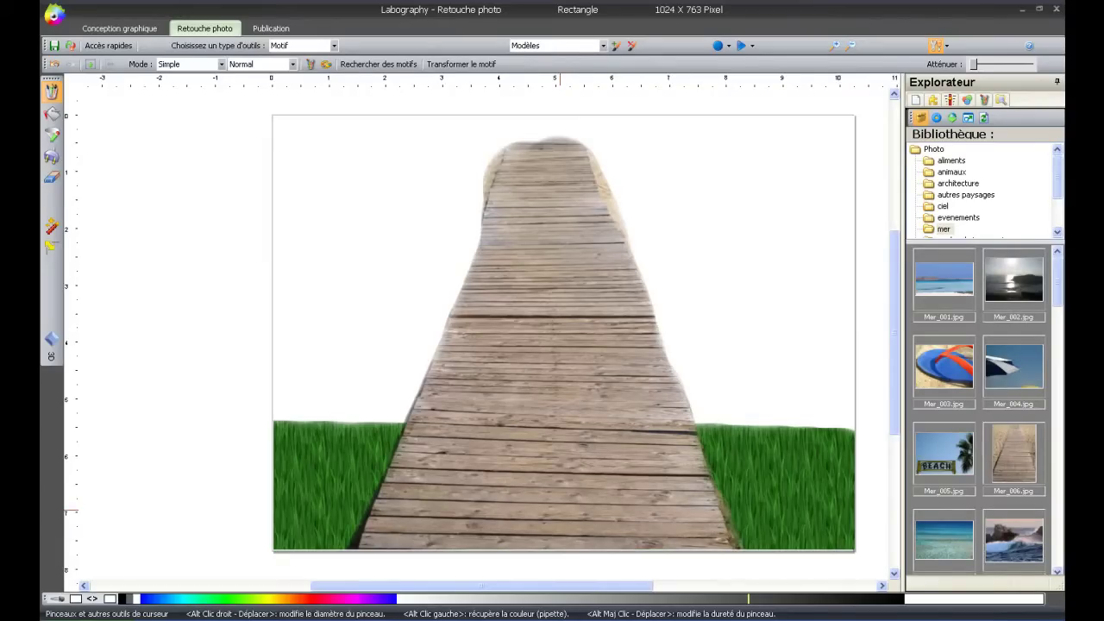
- Choose the turquoise sea photo as the pattern and paint it above the grass around both sides of the boardwalk
{"action": "left_click", "coordinate": [949, 548]}
{"action": "left_click_drag", "start_coordinate": [280, 129], "coordinate": [862, 131]}
{"action": "mouse_move", "coordinate": [627, 137]}
{"action": "left_mouse_down"}
{"action": "mouse_move", "coordinate": [714, 380]}
{"action": "mouse_move", "coordinate": [820, 390]}
{"action": "mouse_move", "coordinate": [854, 269]}
{"action": "mouse_move", "coordinate": [780, 177]}
{"action": "mouse_move", "coordinate": [716, 246]}
{"action": "mouse_move", "coordinate": [793, 345]}
{"action": "mouse_move", "coordinate": [754, 223]}
{"action": "left_mouse_up"}
{"action": "mouse_move", "coordinate": [781, 318]}
{"action": "left_mouse_down"}
{"action": "mouse_move", "coordinate": [819, 285]}
{"action": "mouse_move", "coordinate": [816, 228]}
{"action": "left_mouse_up"}
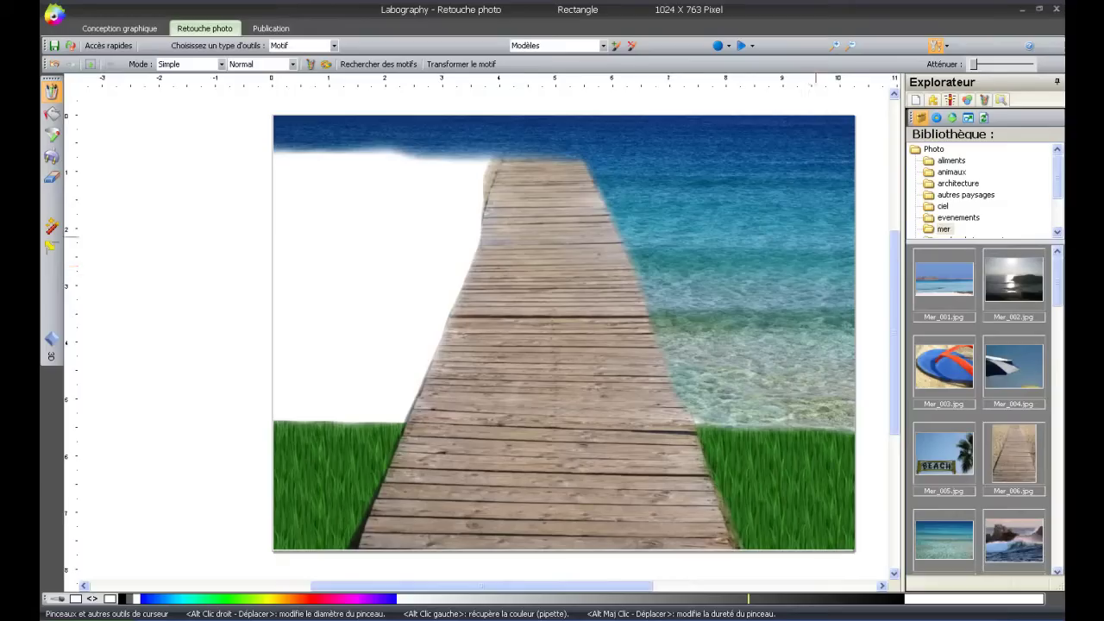
{"action": "mouse_move", "coordinate": [487, 160]}
{"action": "left_mouse_down"}
{"action": "mouse_move", "coordinate": [466, 172]}
{"action": "mouse_move", "coordinate": [379, 396]}
{"action": "mouse_move", "coordinate": [414, 371]}
{"action": "mouse_move", "coordinate": [405, 242]}
{"action": "mouse_move", "coordinate": [444, 184]}
{"action": "mouse_move", "coordinate": [337, 380]}
{"action": "mouse_move", "coordinate": [284, 401]}
{"action": "mouse_move", "coordinate": [289, 172]}
{"action": "mouse_move", "coordinate": [376, 201]}
{"action": "left_mouse_up"}
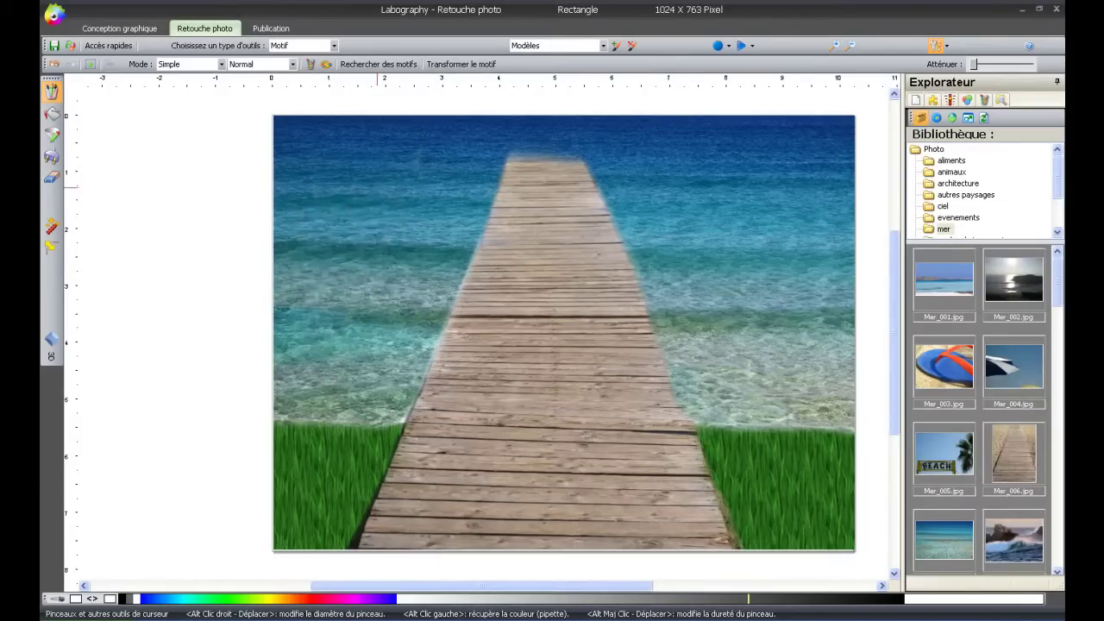
- Paint the sea pattern over the upper boardwalk, then partly attenuate and validate it to leave the planks semi-visible
{"action": "left_click_drag", "start_coordinate": [500, 164], "coordinate": [595, 198]}
{"action": "mouse_move", "coordinate": [495, 172]}
{"action": "left_mouse_down"}
{"action": "mouse_move", "coordinate": [608, 229]}
{"action": "mouse_move", "coordinate": [483, 272]}
{"action": "mouse_move", "coordinate": [638, 311]}
{"action": "mouse_move", "coordinate": [448, 345]}
{"action": "mouse_move", "coordinate": [685, 356]}
{"action": "left_mouse_up"}
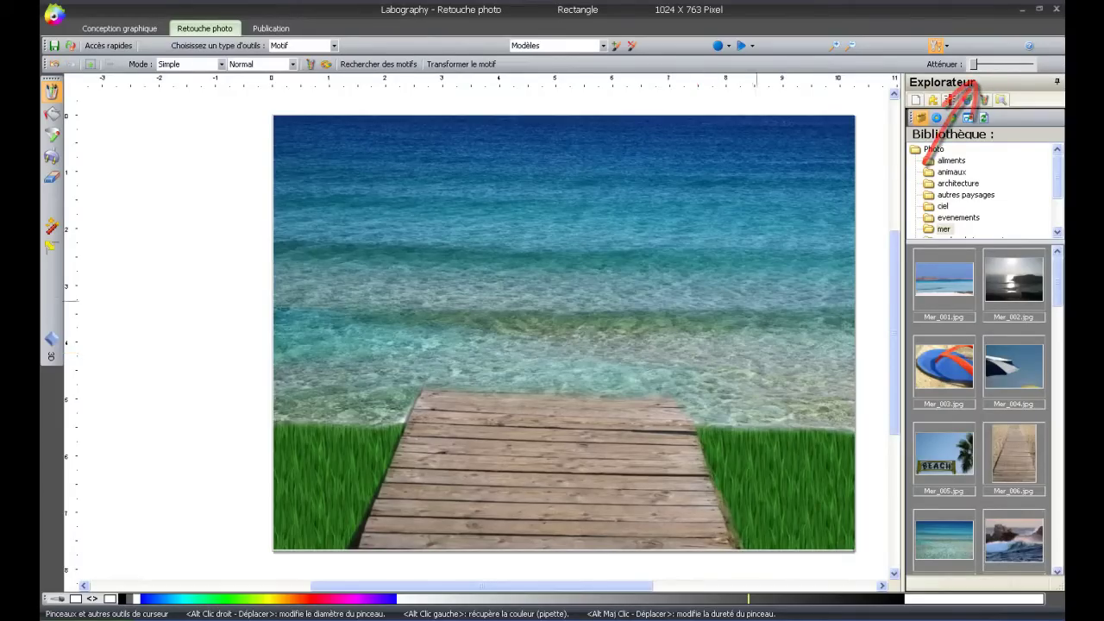
{"action": "left_click_drag", "start_coordinate": [977, 64], "coordinate": [1017, 64]}
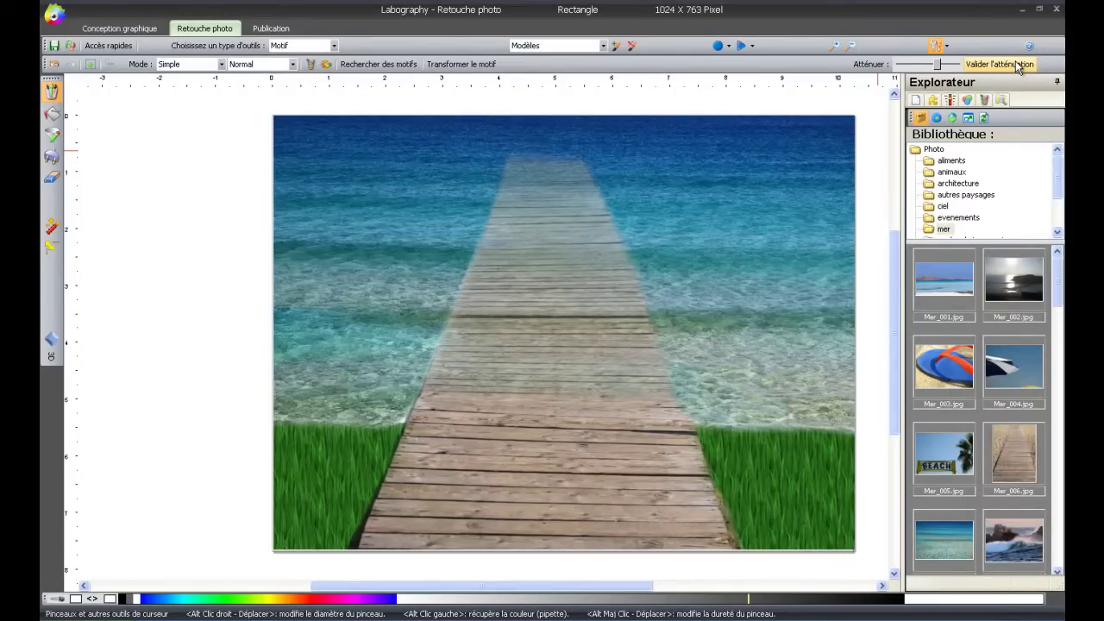
{"action": "left_click", "coordinate": [1017, 66]}
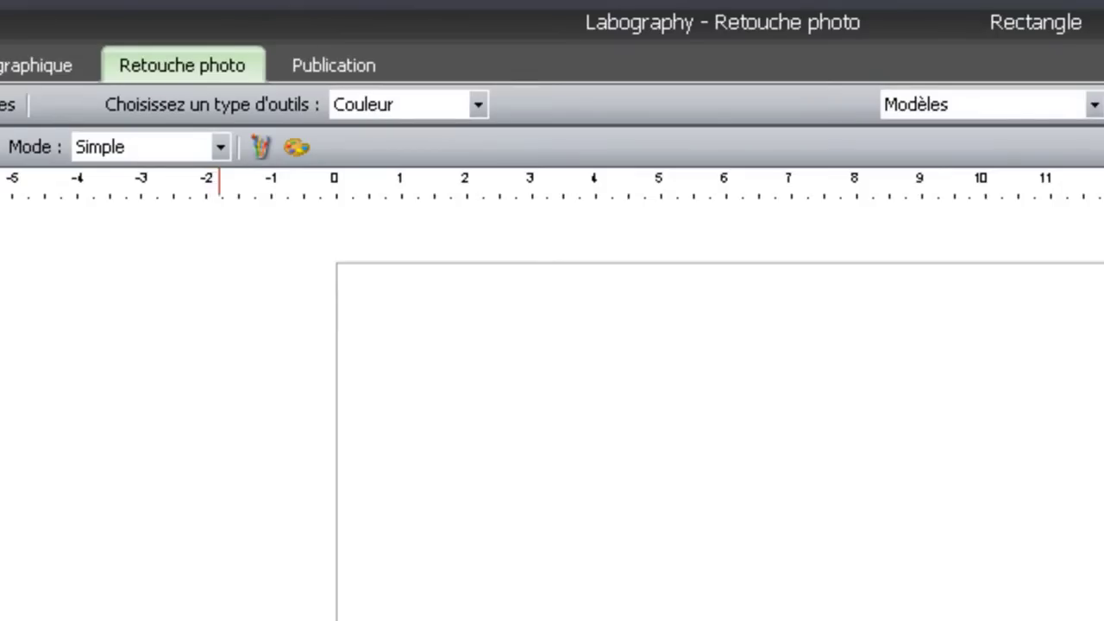
- Keep the Couleur brush in Simple mode and paint a horizontal dark blue stroke in the upper part of the page
{"action": "left_click", "coordinate": [222, 147]}
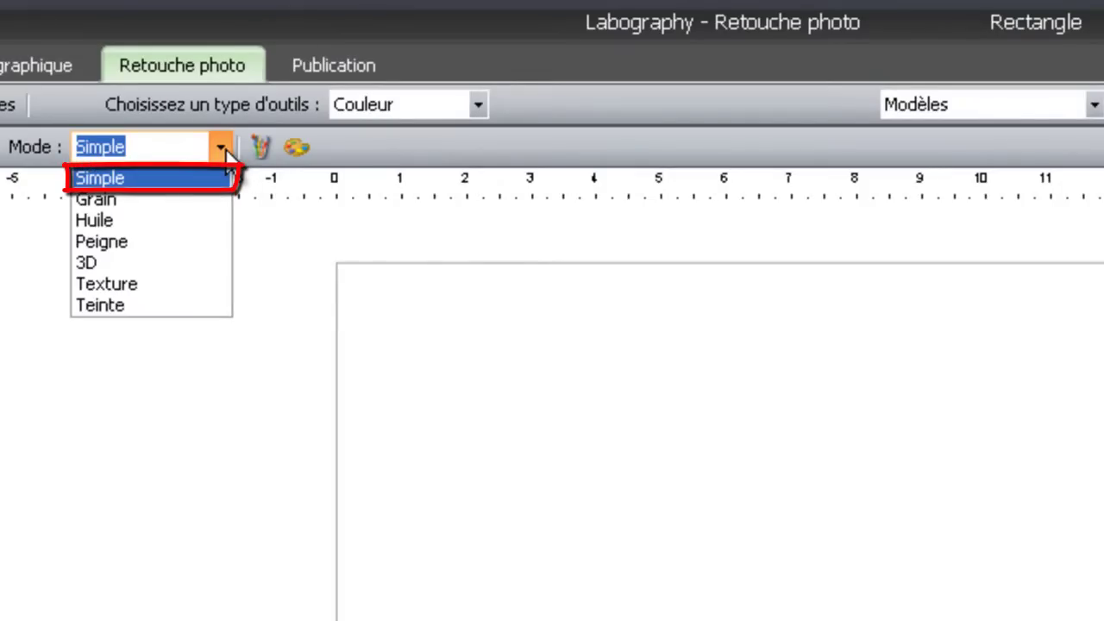
{"action": "left_click", "coordinate": [225, 148]}
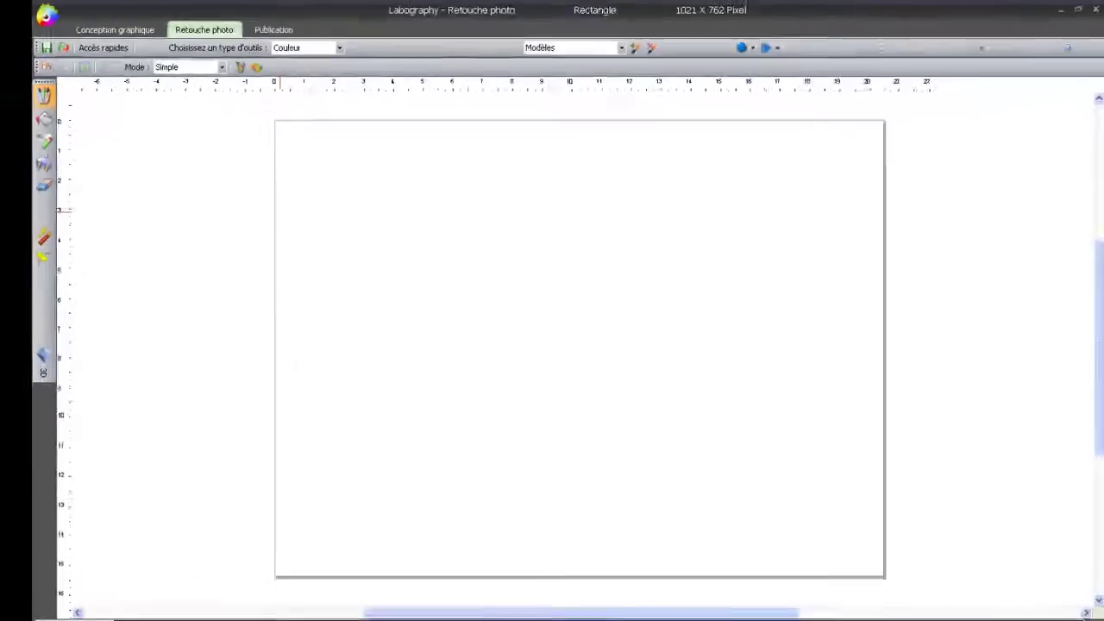
{"action": "left_click_drag", "start_coordinate": [342, 184], "coordinate": [483, 185]}
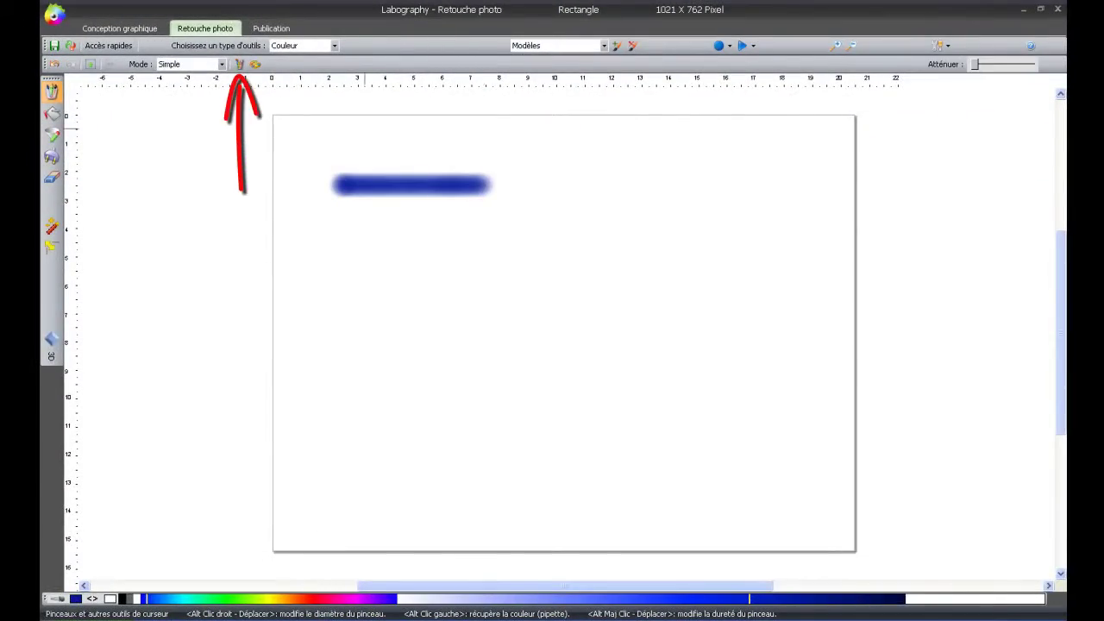
- Display the brush settings, enlarge the brush diameter to 134 and paint another horizontal stroke below the first
{"action": "left_click", "coordinate": [240, 65]}
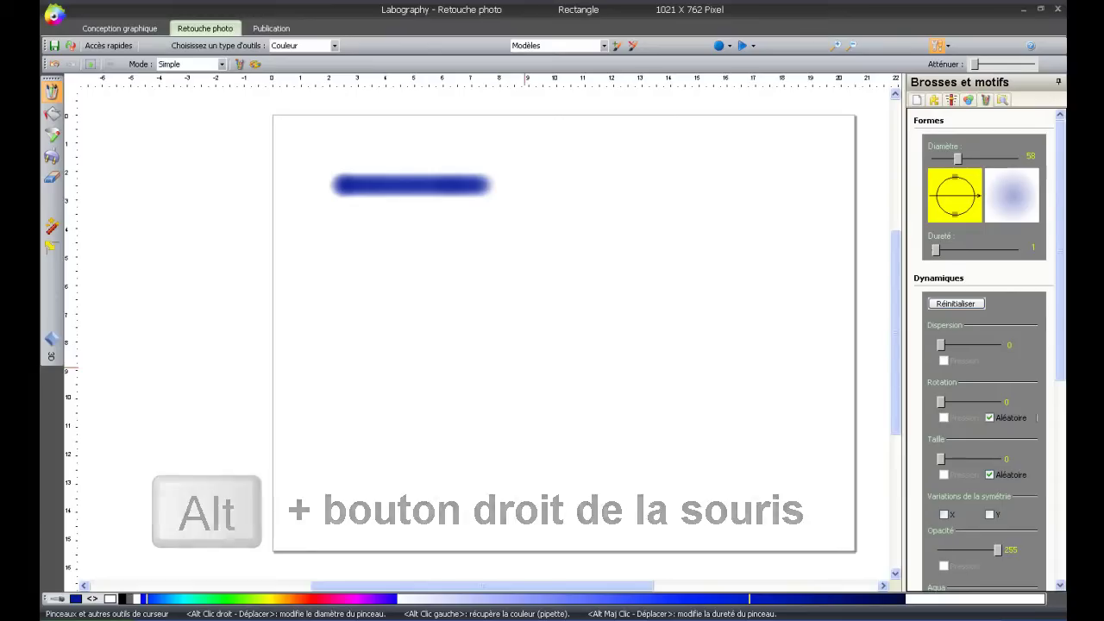
{"action": "right_click", "coordinate": [525, 368], "text": "alt"}
{"action": "left_click_drag", "start_coordinate": [525, 368], "coordinate": [592, 365]}
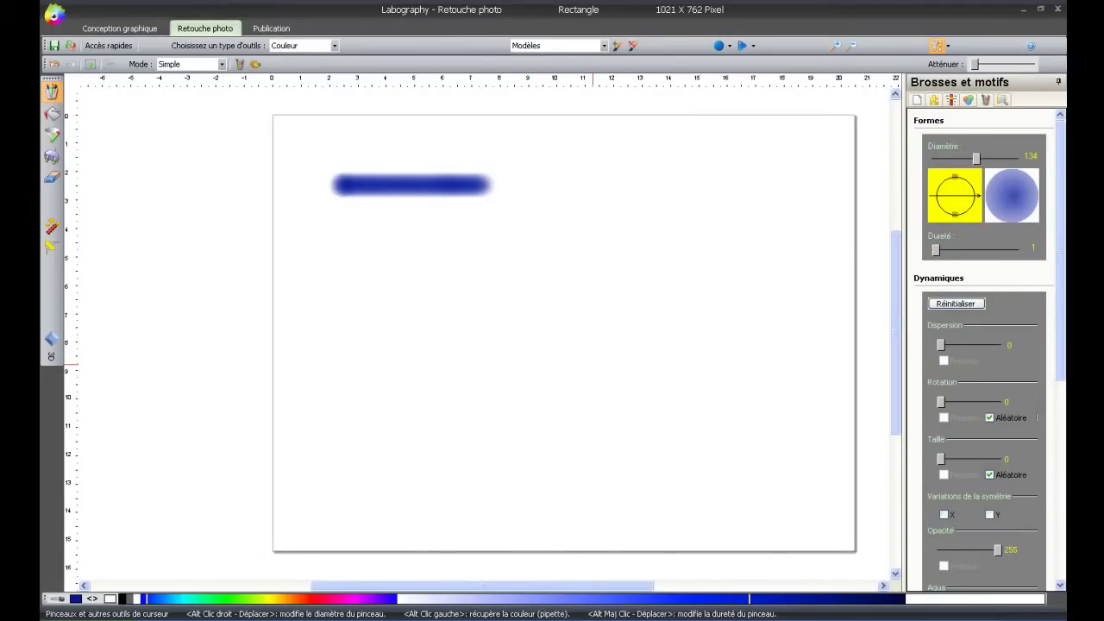
{"action": "left_click_drag", "start_coordinate": [361, 252], "coordinate": [463, 253]}
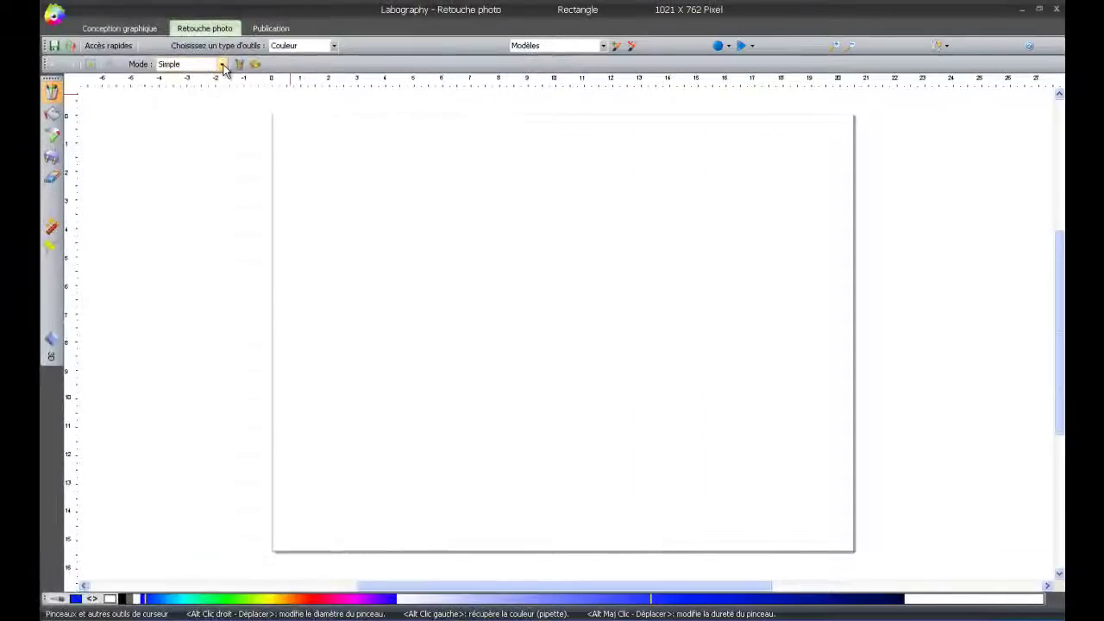
- Switch the brush mode to Huile and pick a very dark blue and a pale blue from the shade bar
{"action": "left_click", "coordinate": [222, 65]}
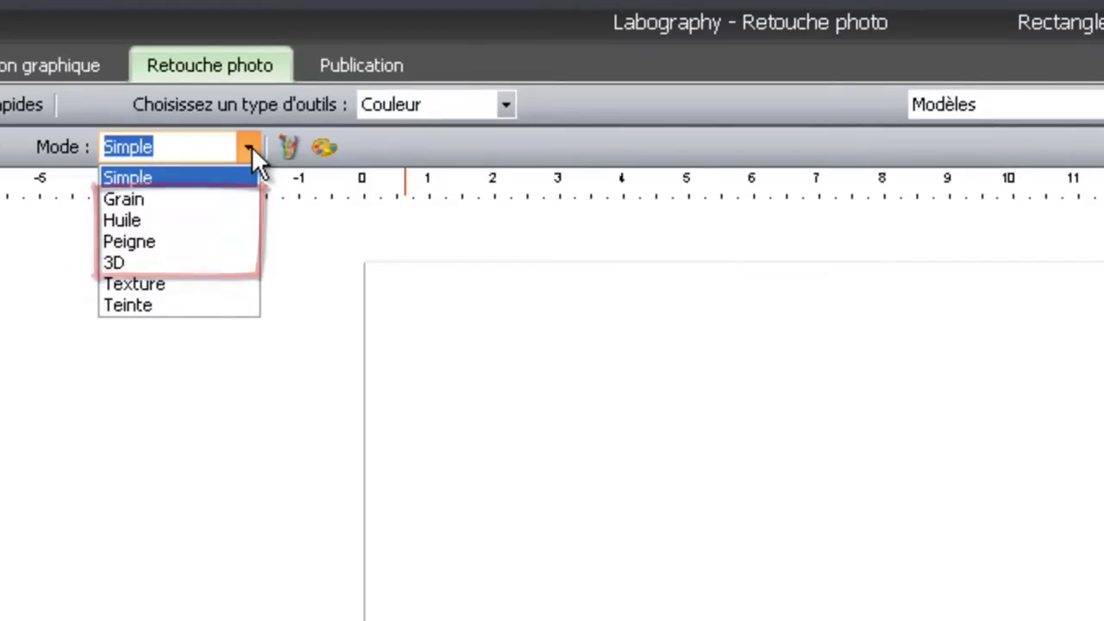
{"action": "left_click", "coordinate": [235, 211]}
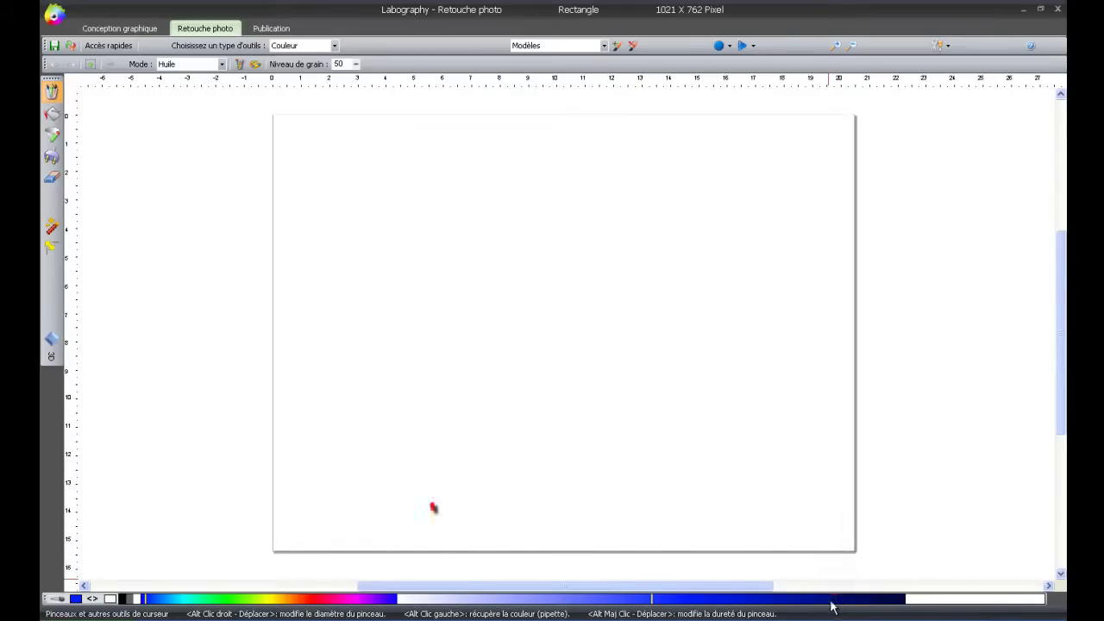
{"action": "left_click", "coordinate": [830, 599]}
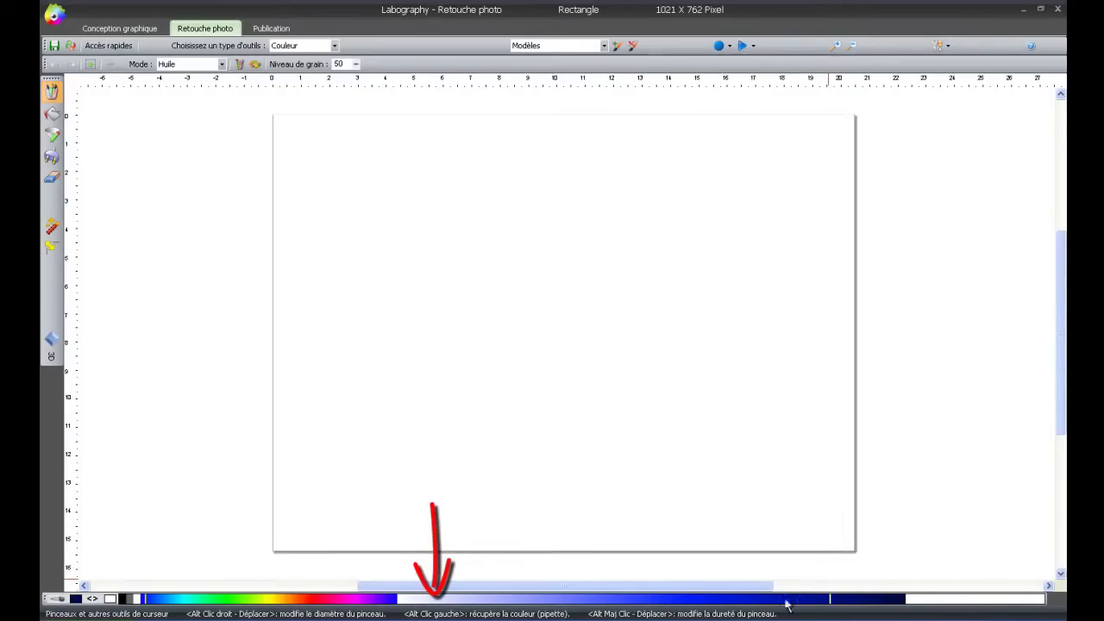
{"action": "left_click", "coordinate": [449, 599]}
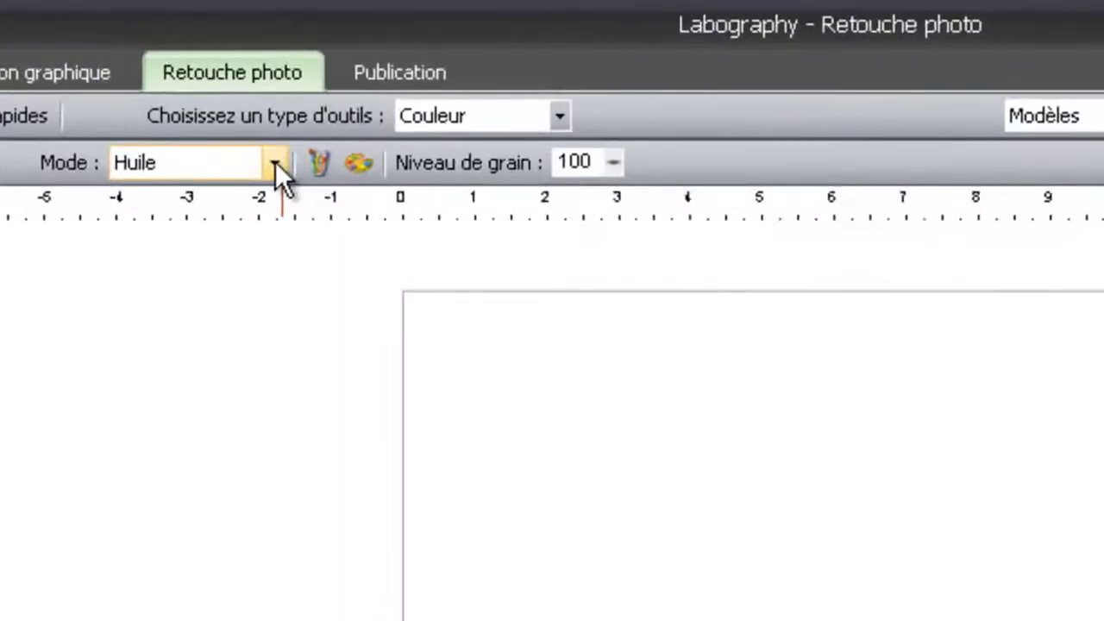
- Switch the brush mode to Texture, display the textures and stamp the starburst texture T_065 once in red on the page
{"action": "left_click", "coordinate": [275, 161]}
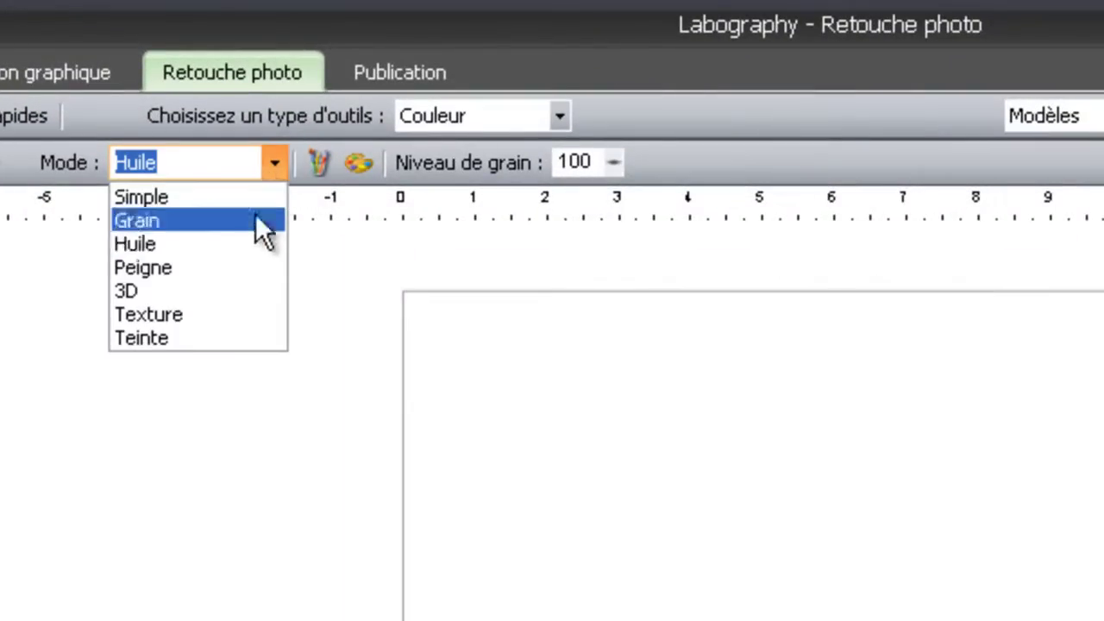
{"action": "left_click", "coordinate": [261, 303]}
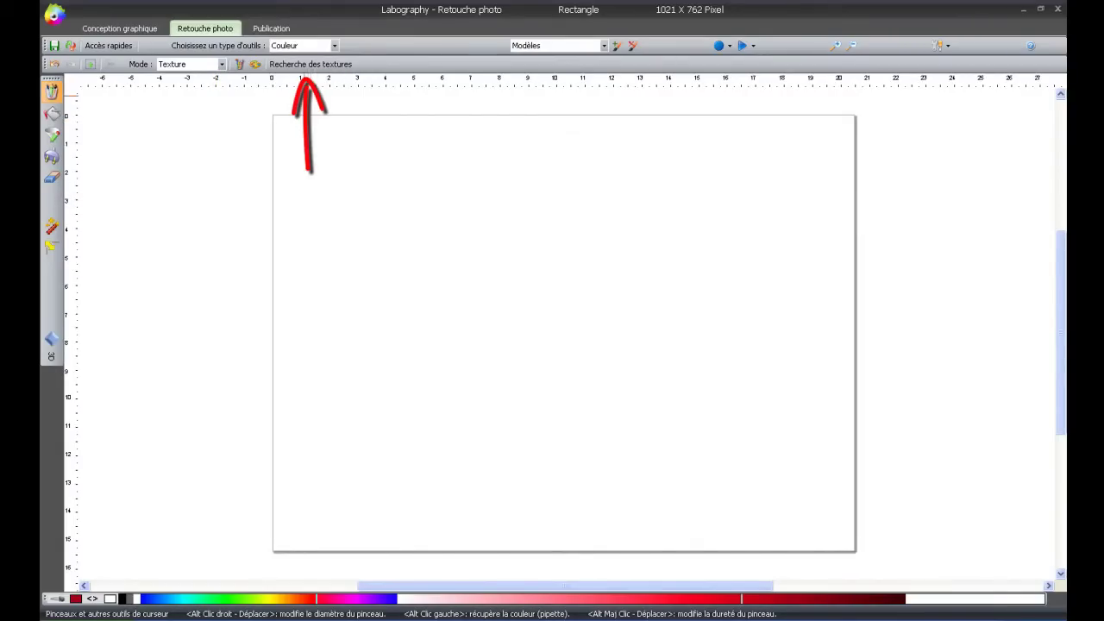
{"action": "left_click", "coordinate": [307, 65]}
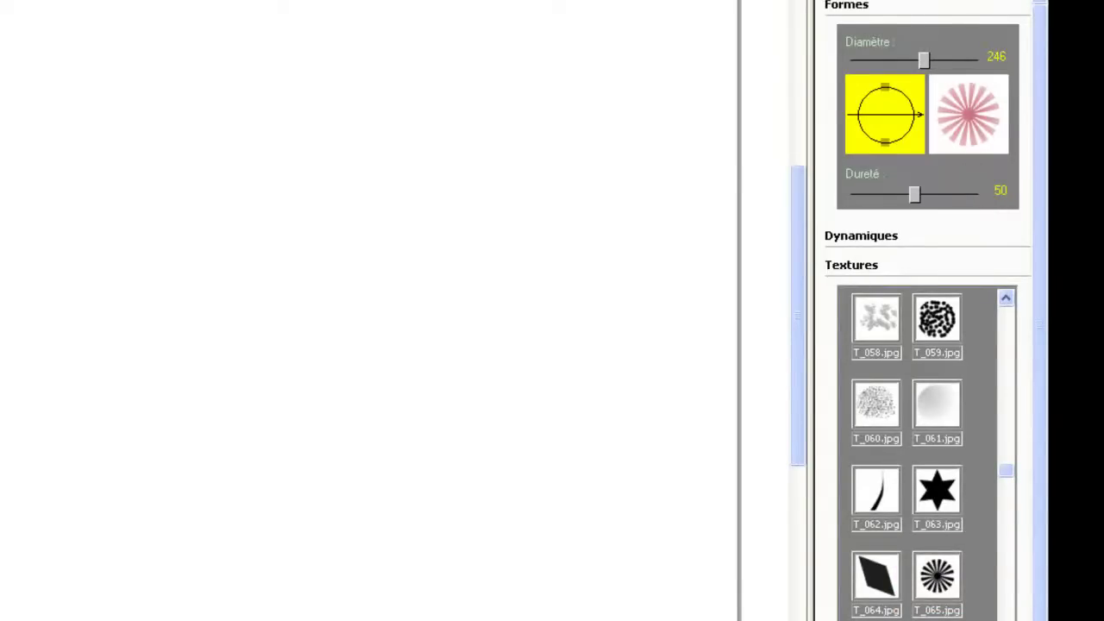
{"action": "left_click", "coordinate": [123, 248]}
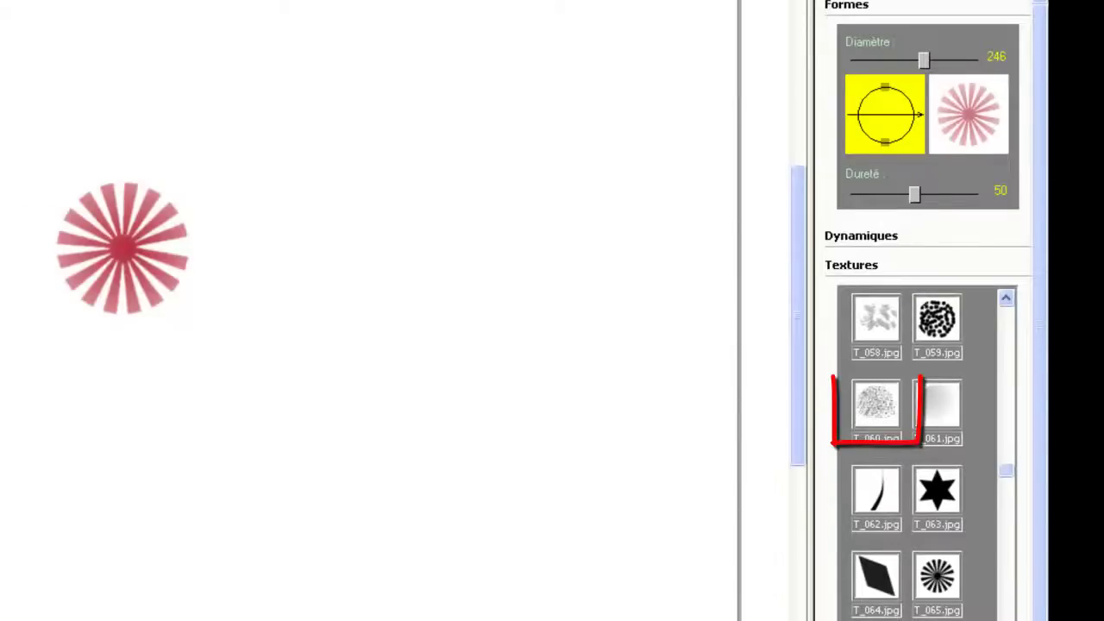
- Choose texture T_060 and paint red grainy strokes across the page below the starburst
{"action": "left_click", "coordinate": [874, 407]}
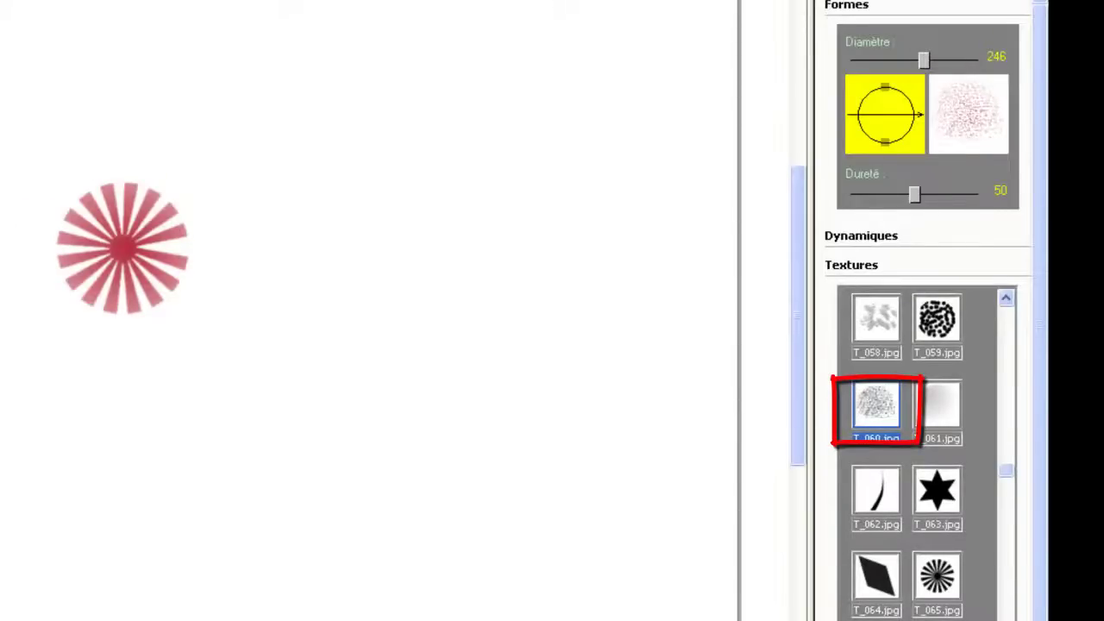
{"action": "left_click_drag", "start_coordinate": [17, 434], "coordinate": [172, 434]}
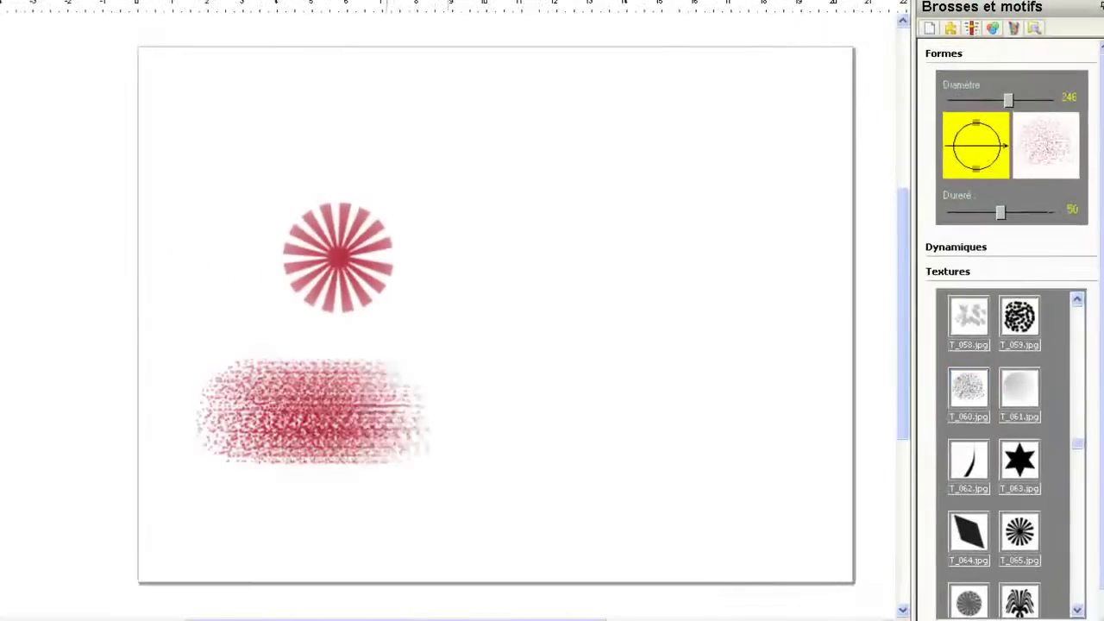
{"action": "mouse_move", "coordinate": [385, 412]}
{"action": "left_mouse_down"}
{"action": "mouse_move", "coordinate": [712, 415]}
{"action": "mouse_move", "coordinate": [220, 422]}
{"action": "mouse_move", "coordinate": [309, 440]}
{"action": "mouse_move", "coordinate": [709, 450]}
{"action": "left_mouse_up"}
{"action": "left_click_drag", "start_coordinate": [746, 483], "coordinate": [716, 475]}
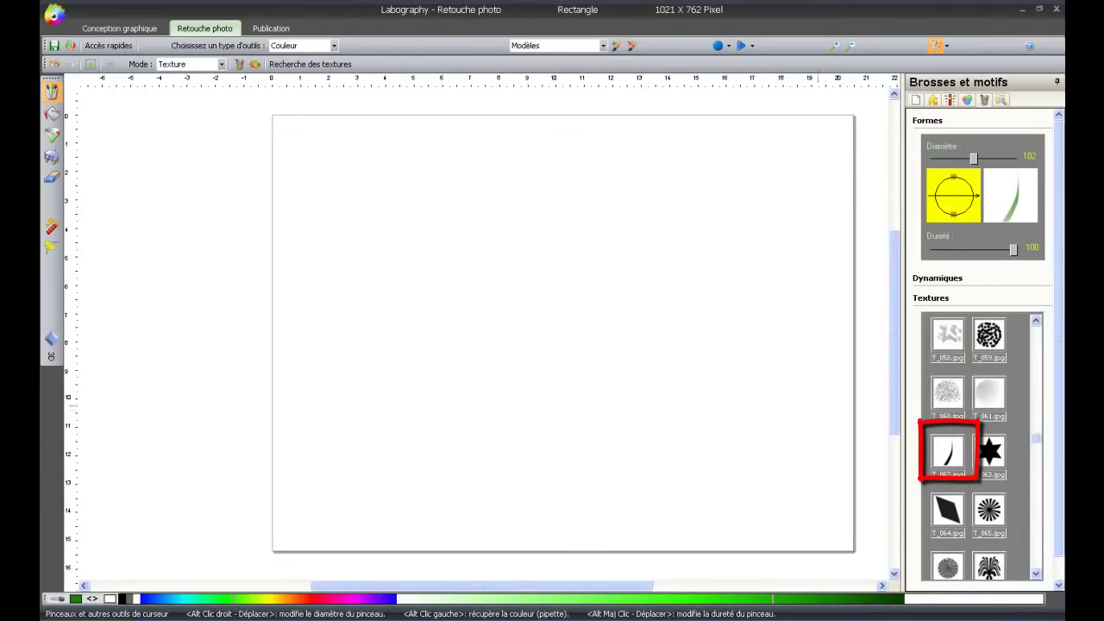
- Choose the blade-shaped texture T_062, display the Dynamiques settings and paint a horizontal green row near the page's upper edge
{"action": "left_click", "coordinate": [949, 463]}
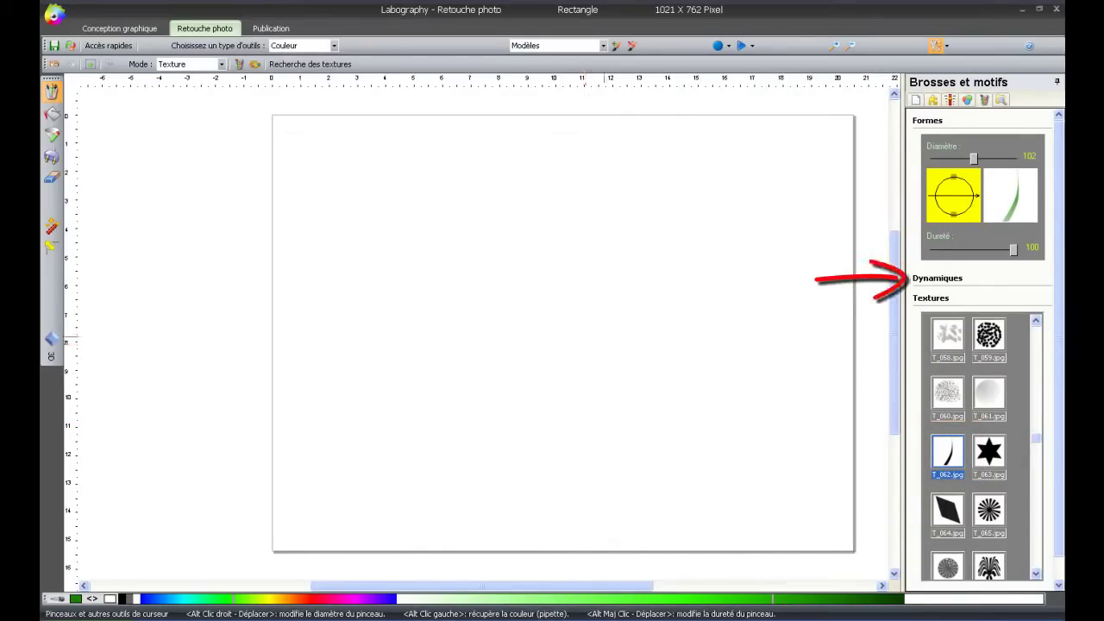
{"action": "left_click", "coordinate": [927, 282]}
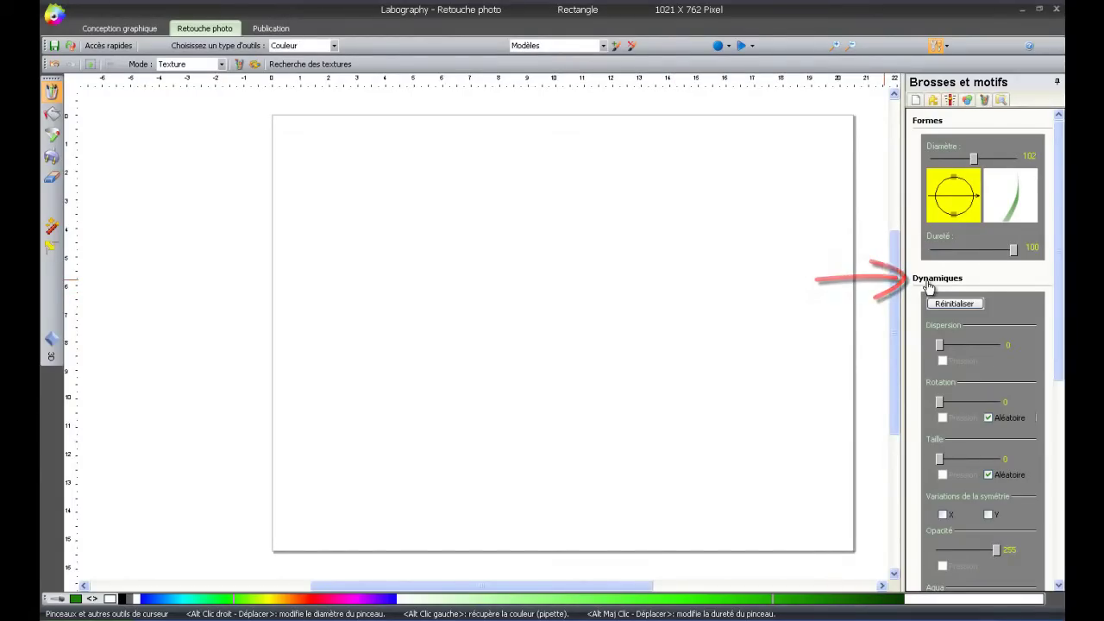
{"action": "left_click_drag", "start_coordinate": [427, 147], "coordinate": [602, 146]}
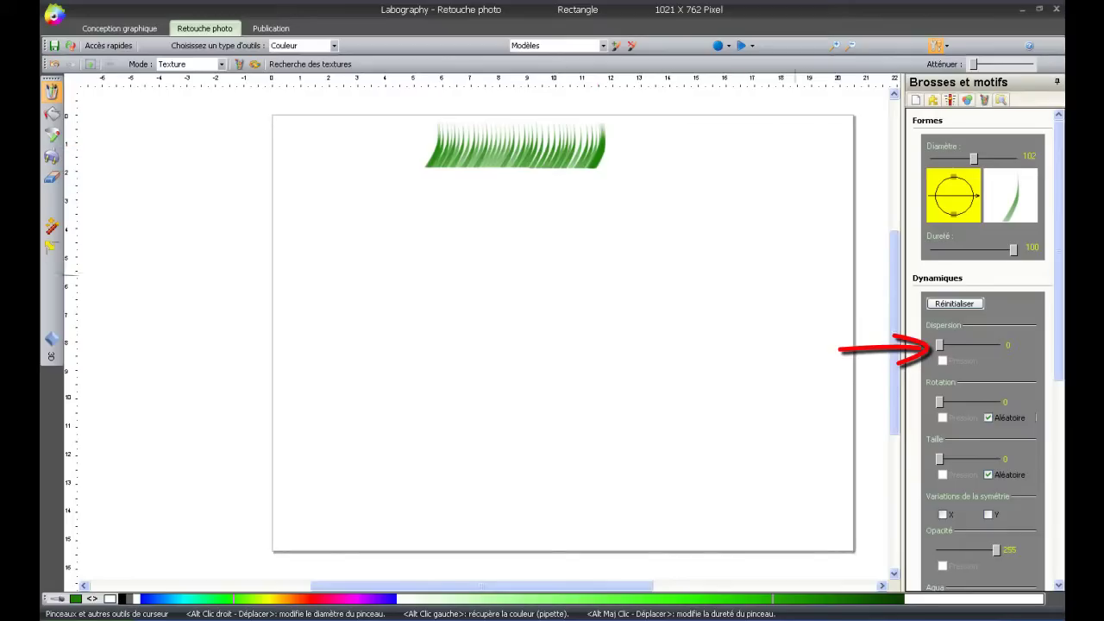
- Set the Dispersion to 28, paint a second green row below the first, and reset the dynamics
{"action": "left_click_drag", "start_coordinate": [940, 345], "coordinate": [954, 345]}
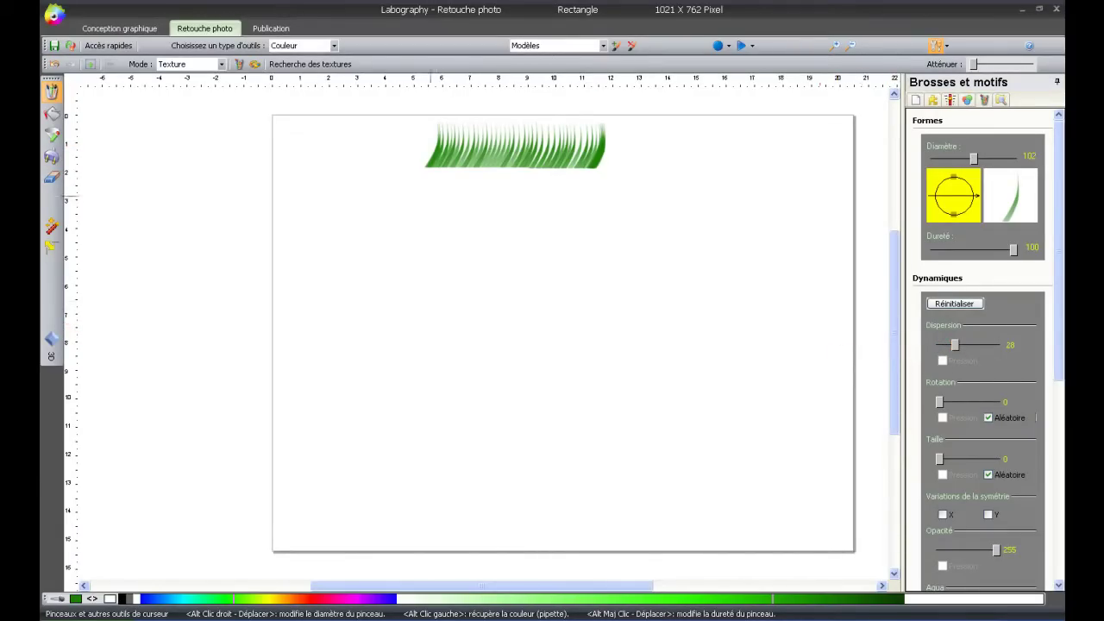
{"action": "left_click_drag", "start_coordinate": [427, 207], "coordinate": [531, 206]}
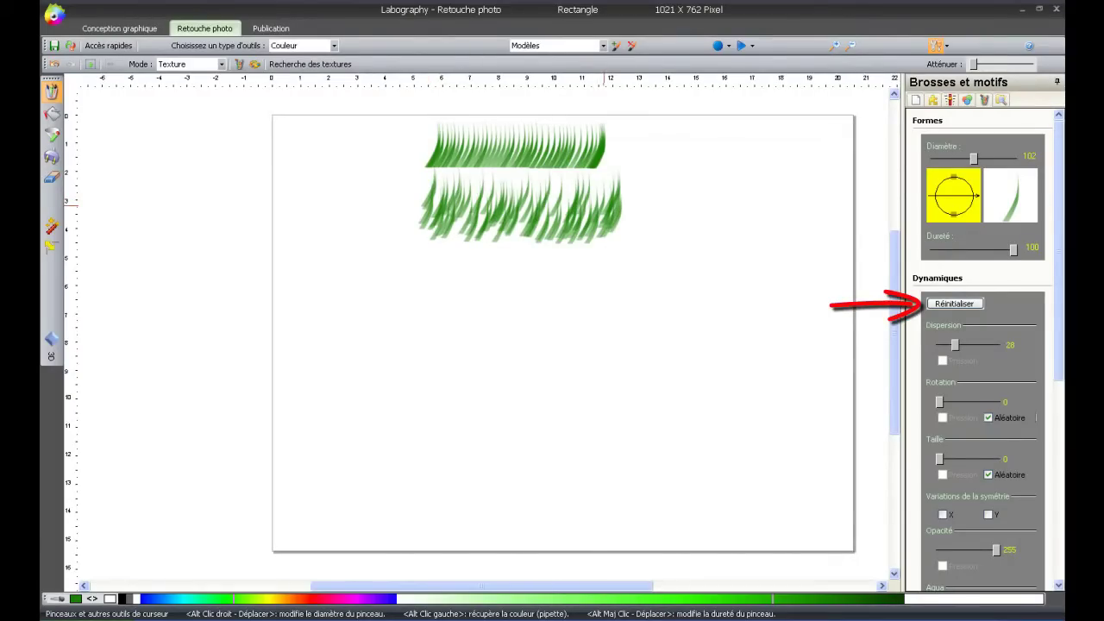
{"action": "left_click", "coordinate": [936, 306]}
- Set the Rotation to 100, paint a third green row below the second, and reset the dynamics
{"action": "left_click_drag", "start_coordinate": [938, 402], "coordinate": [984, 405]}
{"action": "left_click_drag", "start_coordinate": [434, 276], "coordinate": [639, 282]}
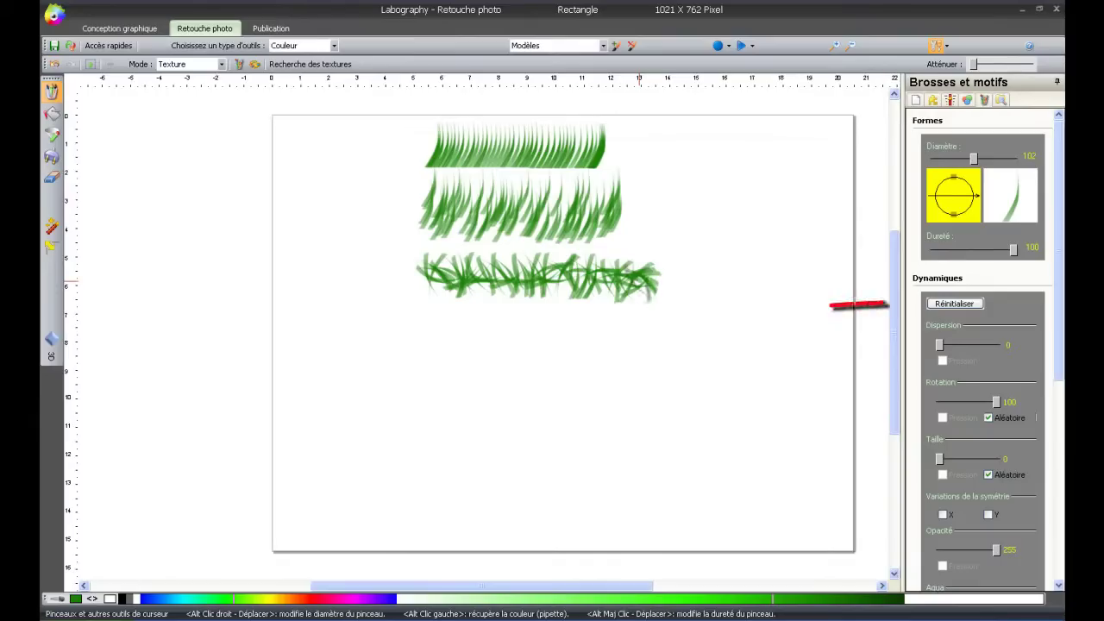
{"action": "left_click", "coordinate": [954, 304]}
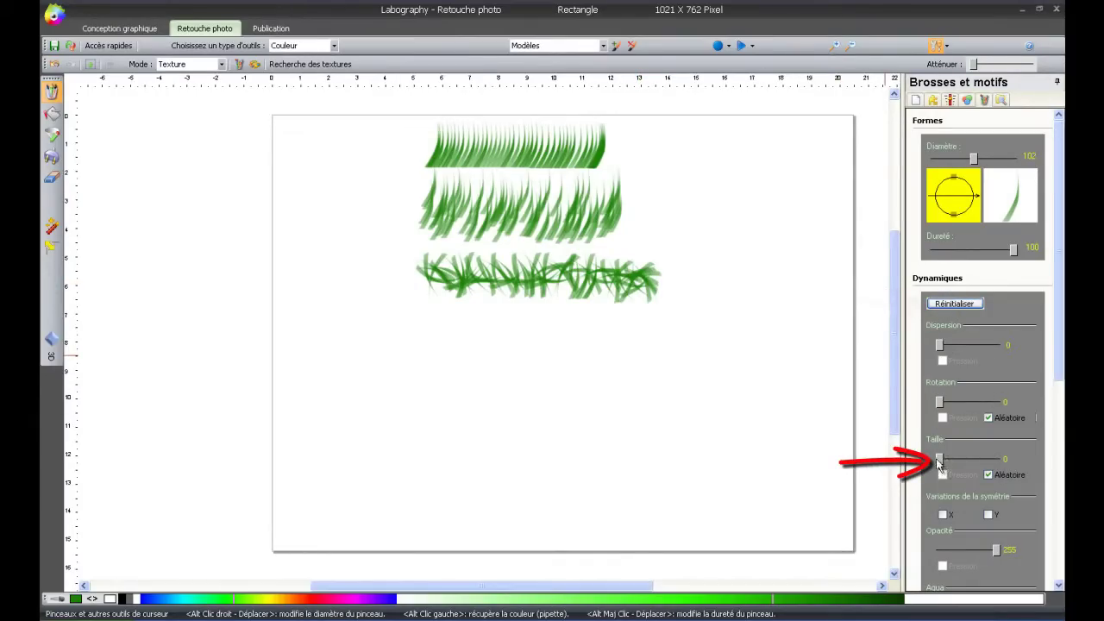
- Set the Taille to 100, paint a fourth green row below the third, and reset the dynamics
{"action": "left_click_drag", "start_coordinate": [939, 458], "coordinate": [996, 457]}
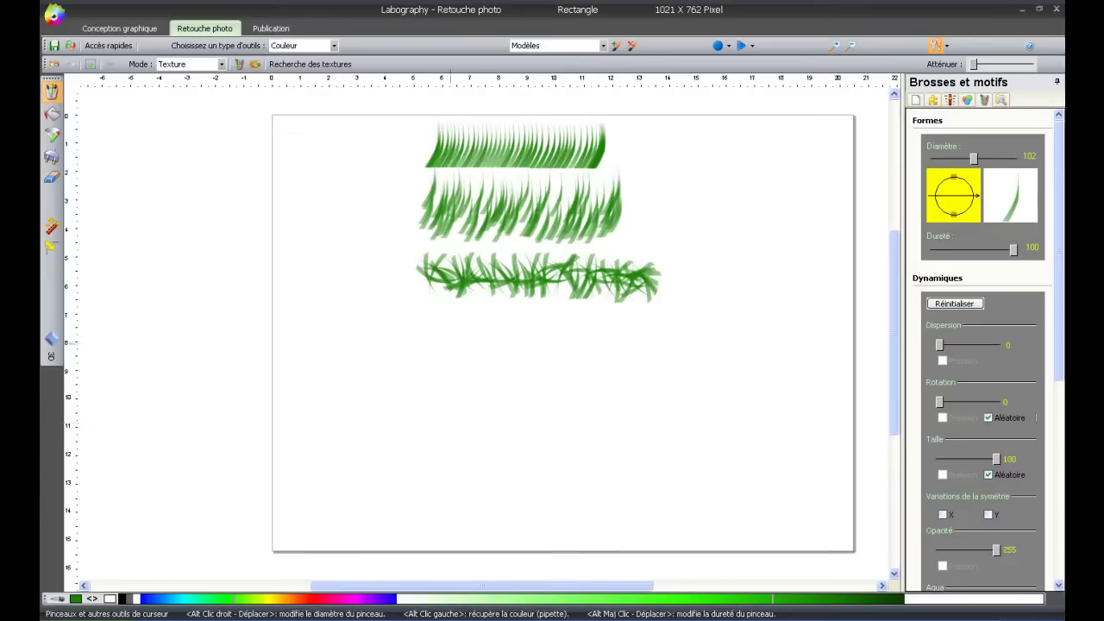
{"action": "left_click_drag", "start_coordinate": [422, 335], "coordinate": [644, 328]}
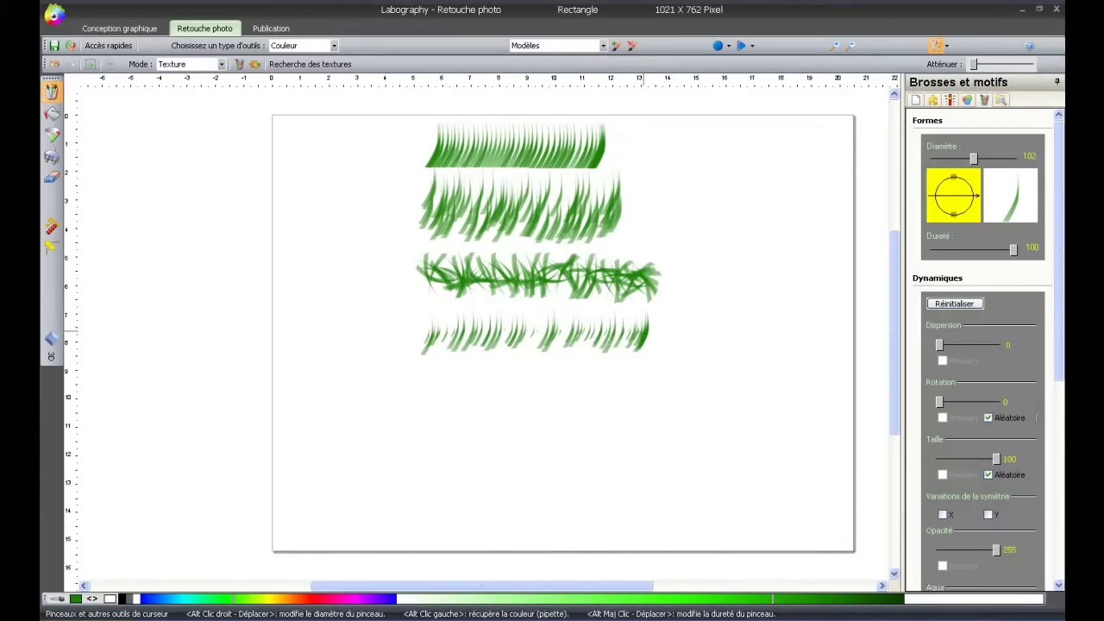
{"action": "left_click", "coordinate": [940, 304]}
- Enable the X symmetry variation, paint a fifth green row below the fourth, and reset the dynamics
{"action": "left_click", "coordinate": [942, 514]}
{"action": "left_click_drag", "start_coordinate": [431, 385], "coordinate": [636, 384]}
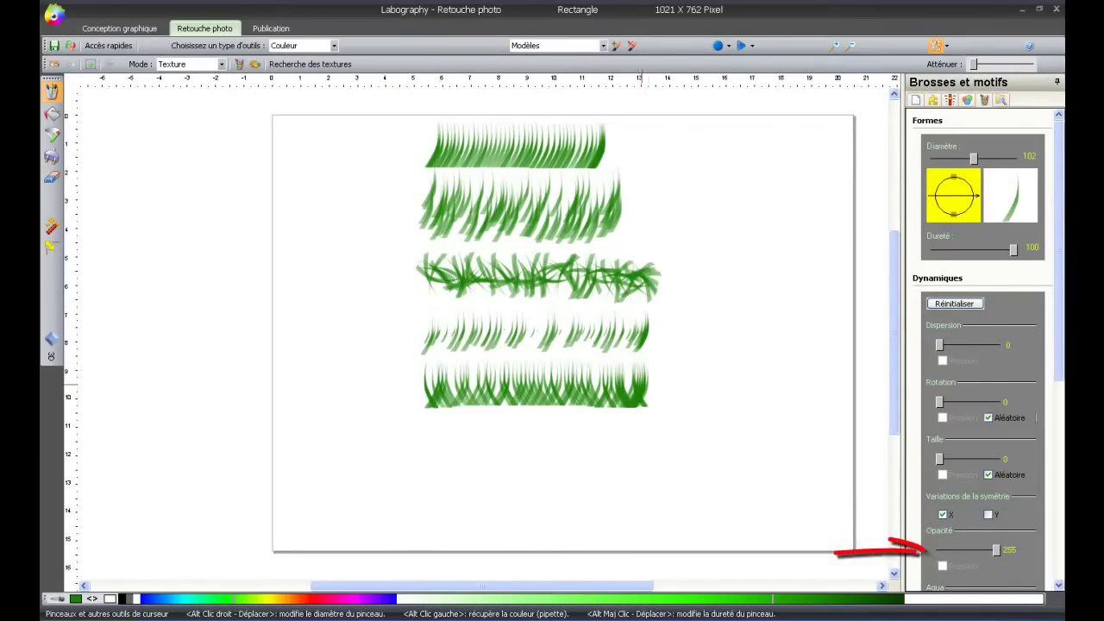
{"action": "left_click", "coordinate": [942, 305]}
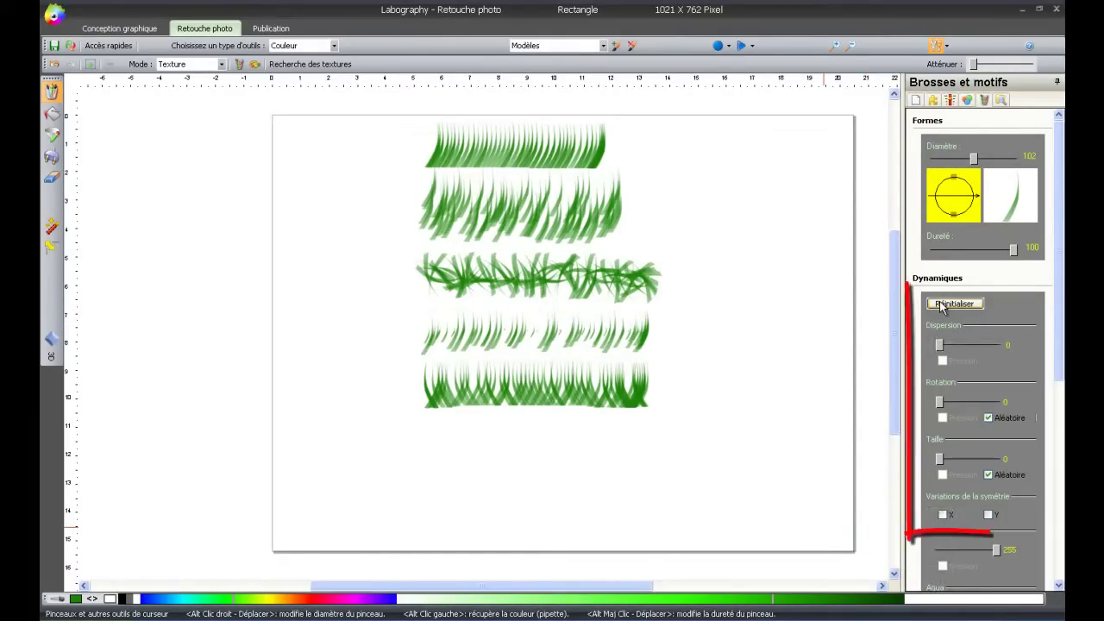
- Combine Dispersion 16, Rotation 10, Taille 90 and X symmetry, and paint a long strip of grass across the lower part of the page
{"action": "left_click_drag", "start_coordinate": [939, 344], "coordinate": [948, 345]}
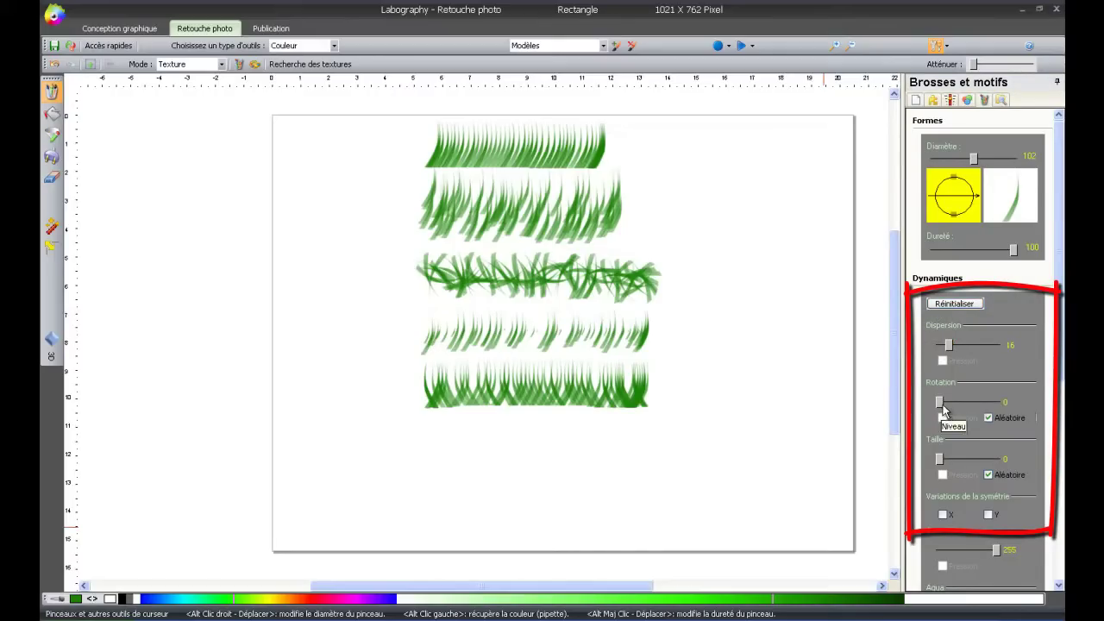
{"action": "left_click_drag", "start_coordinate": [939, 401], "coordinate": [945, 402]}
{"action": "left_click_drag", "start_coordinate": [940, 461], "coordinate": [991, 458]}
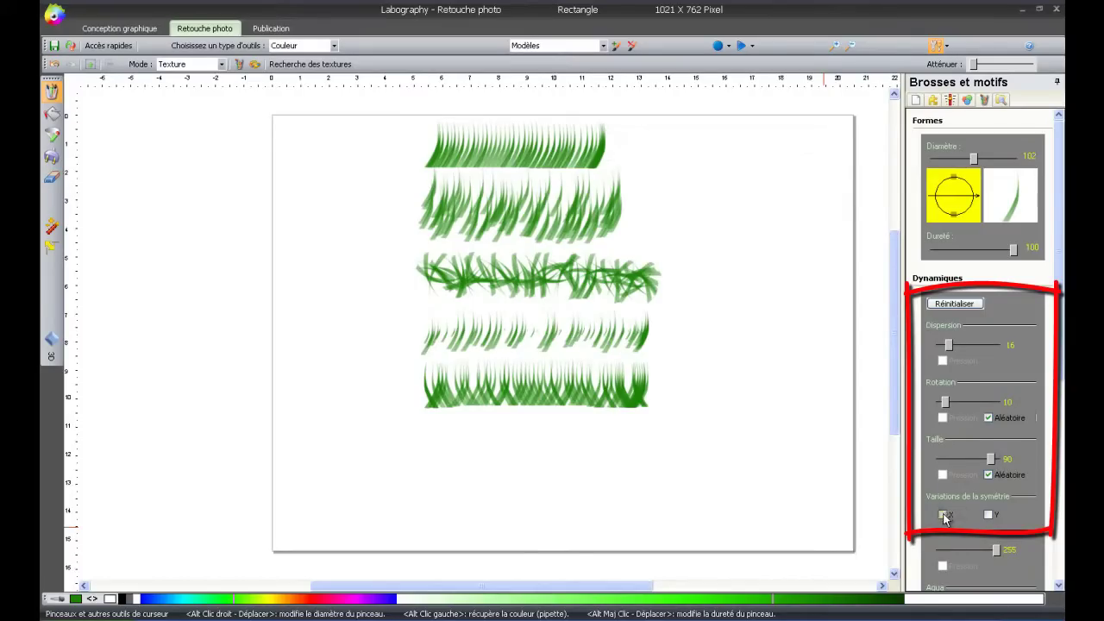
{"action": "left_click", "coordinate": [944, 515]}
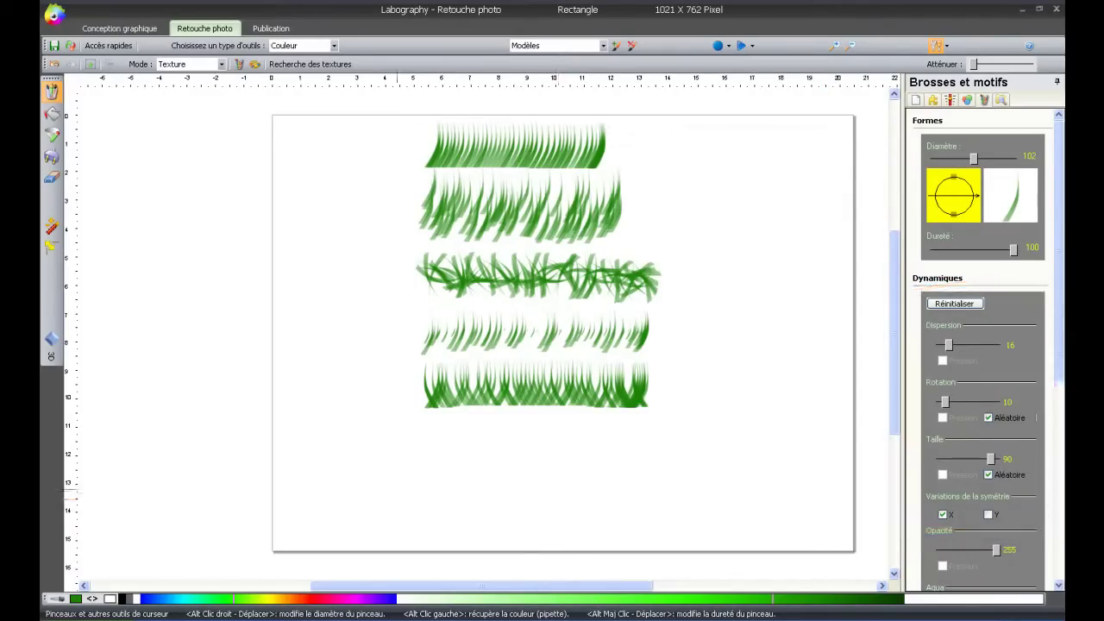
{"action": "mouse_move", "coordinate": [351, 475]}
{"action": "left_mouse_down"}
{"action": "mouse_move", "coordinate": [776, 479]}
{"action": "mouse_move", "coordinate": [328, 479]}
{"action": "mouse_move", "coordinate": [761, 480]}
{"action": "left_mouse_up"}
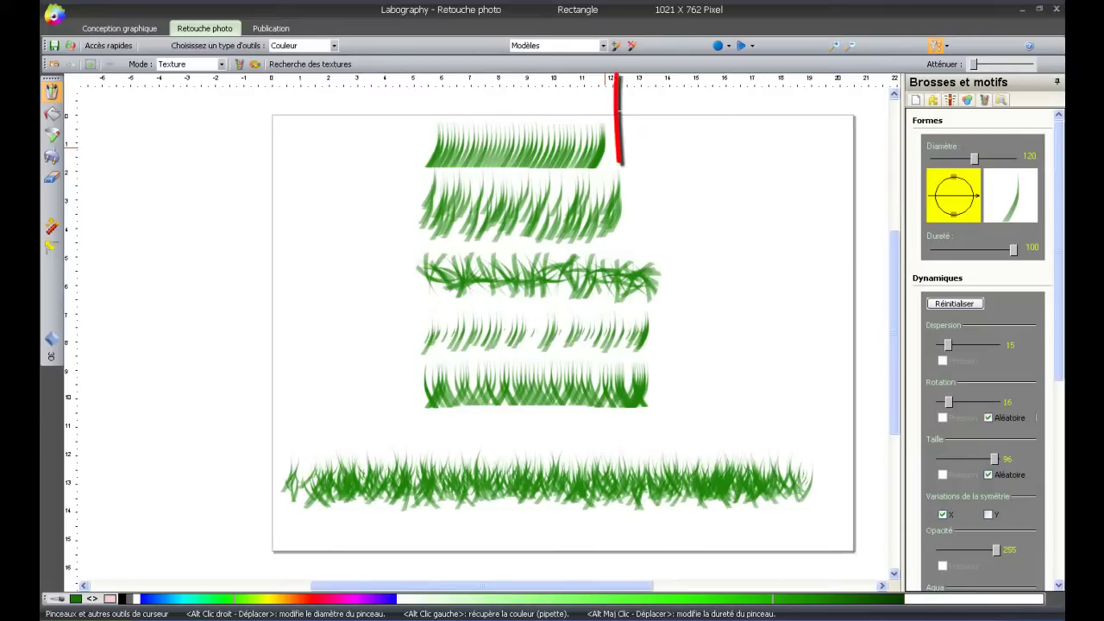
- Save the brush settings as a model named "Herbe Verte" and check its entry among the brush models
{"action": "left_click", "coordinate": [615, 45]}
{"action": "type", "text": "Herbe Verte"}
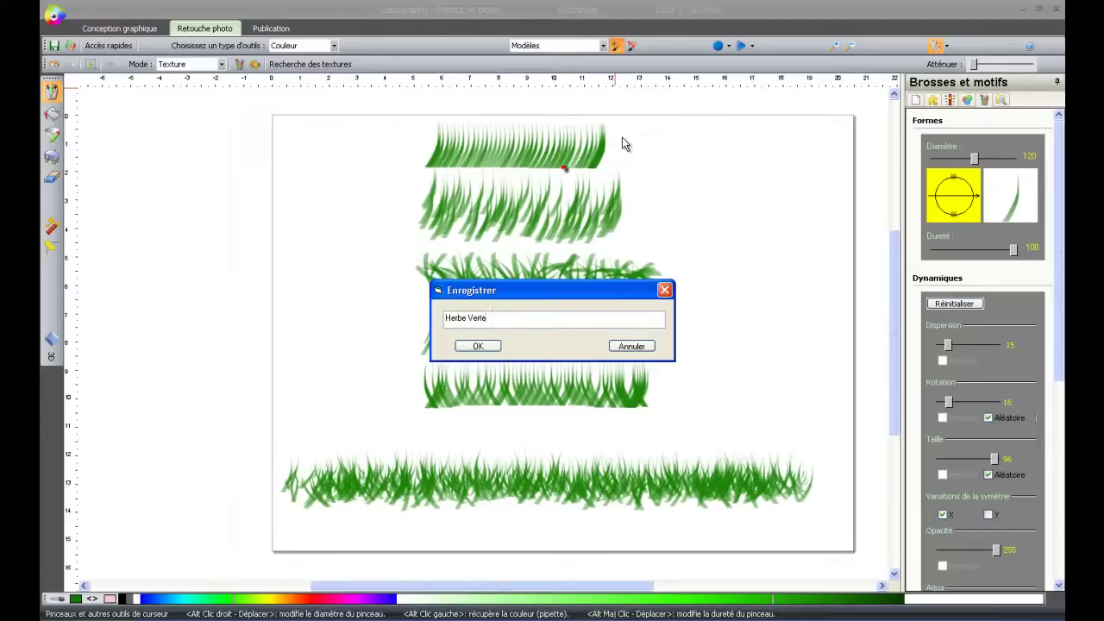
{"action": "key", "text": "Return"}
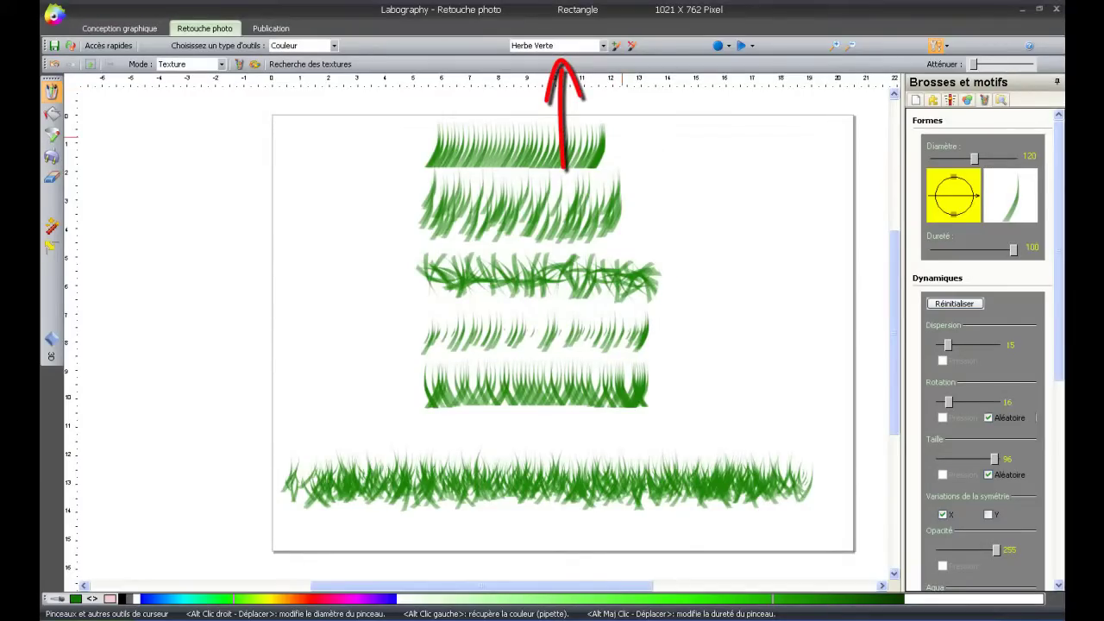
{"action": "left_click", "coordinate": [603, 45]}
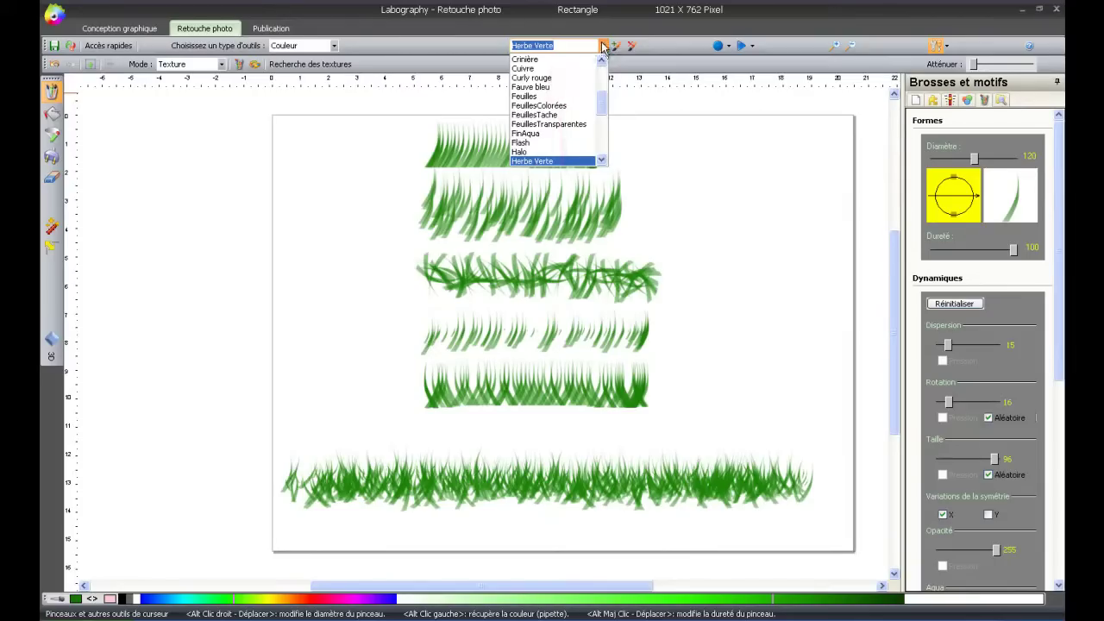
{"action": "left_click", "coordinate": [603, 44]}
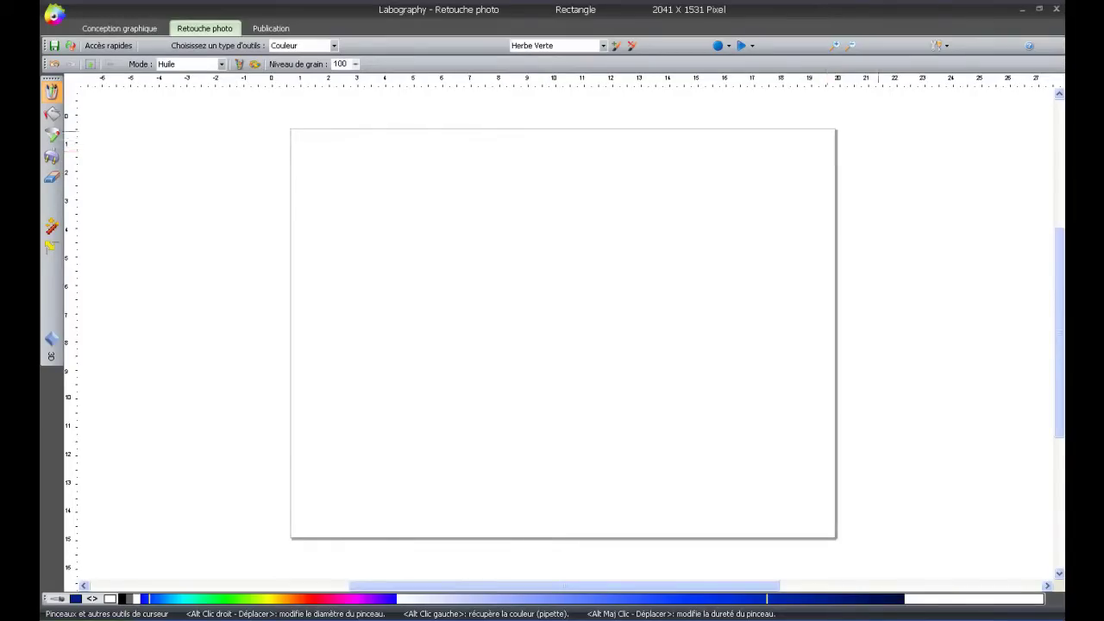
- Select the drop-shaped Cercle in the object list, activate it as the brush guide and paint a dark blue Huile stroke along its outline
{"action": "left_click", "coordinate": [945, 45]}
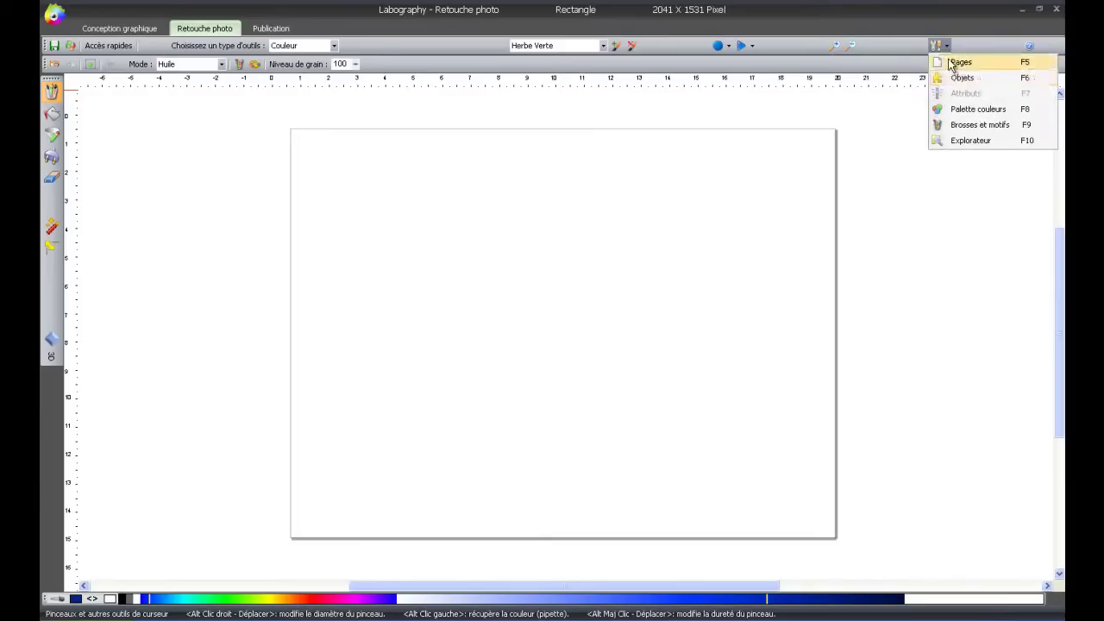
{"action": "left_click", "coordinate": [957, 78]}
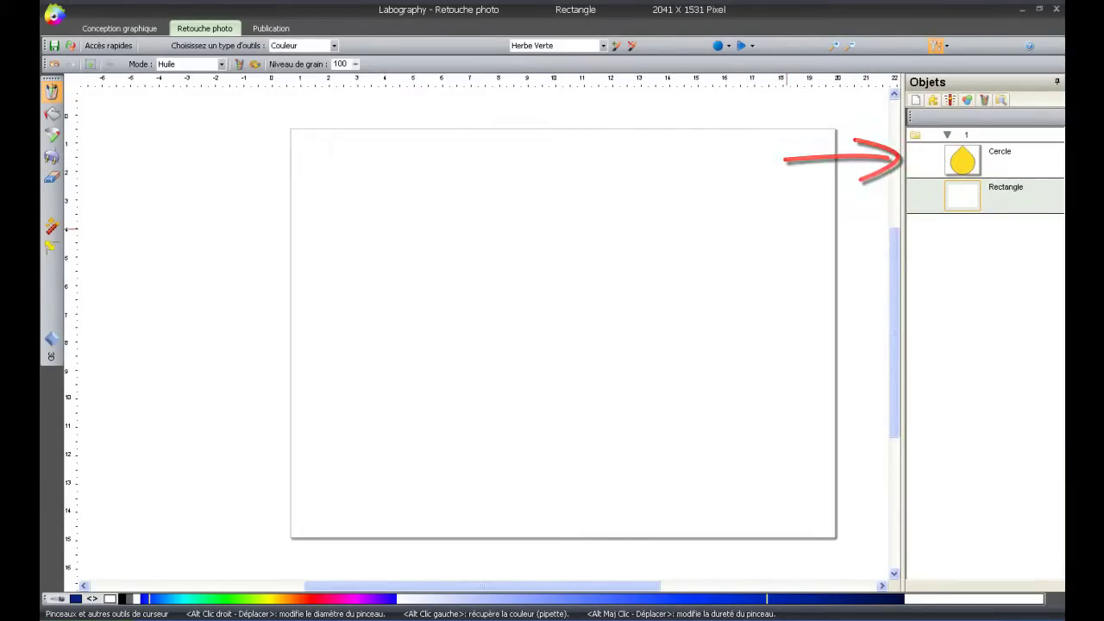
{"action": "left_click", "coordinate": [959, 164]}
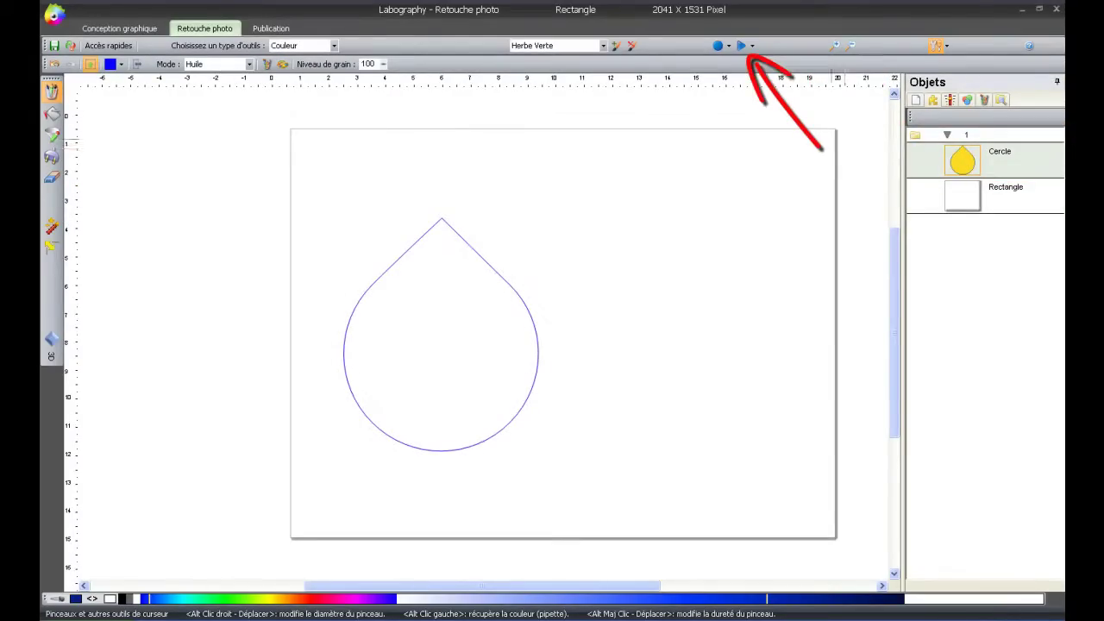
{"action": "left_click", "coordinate": [741, 45]}
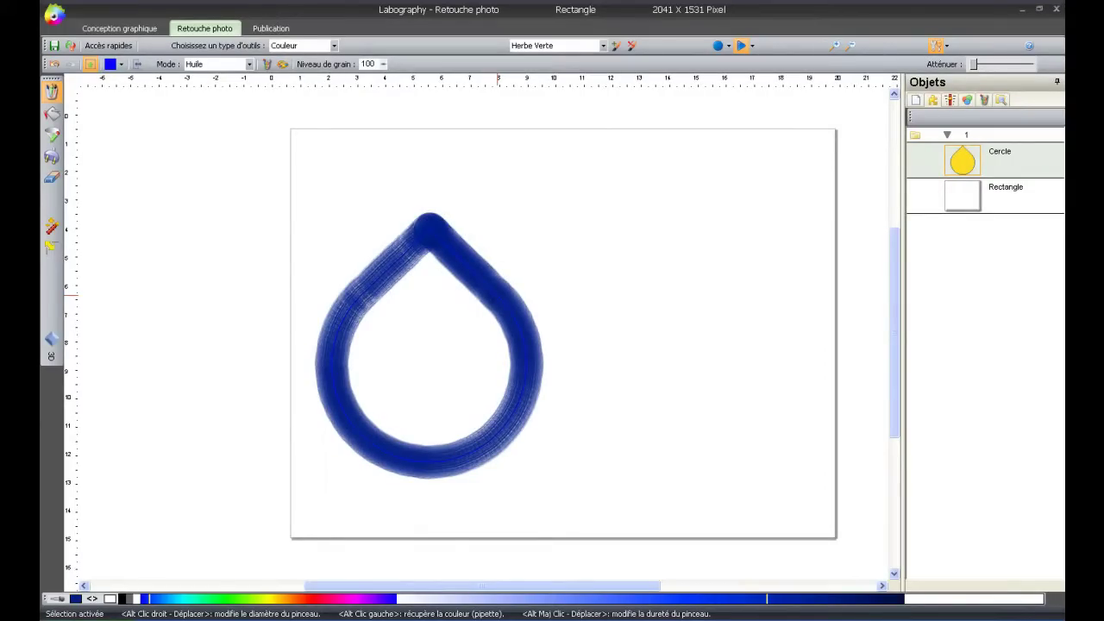
- Paint progressively shifted and rotated drop outlines in teal, green, yellow, red and magenta, and deactivate the outline guide
{"action": "left_click", "coordinate": [176, 601]}
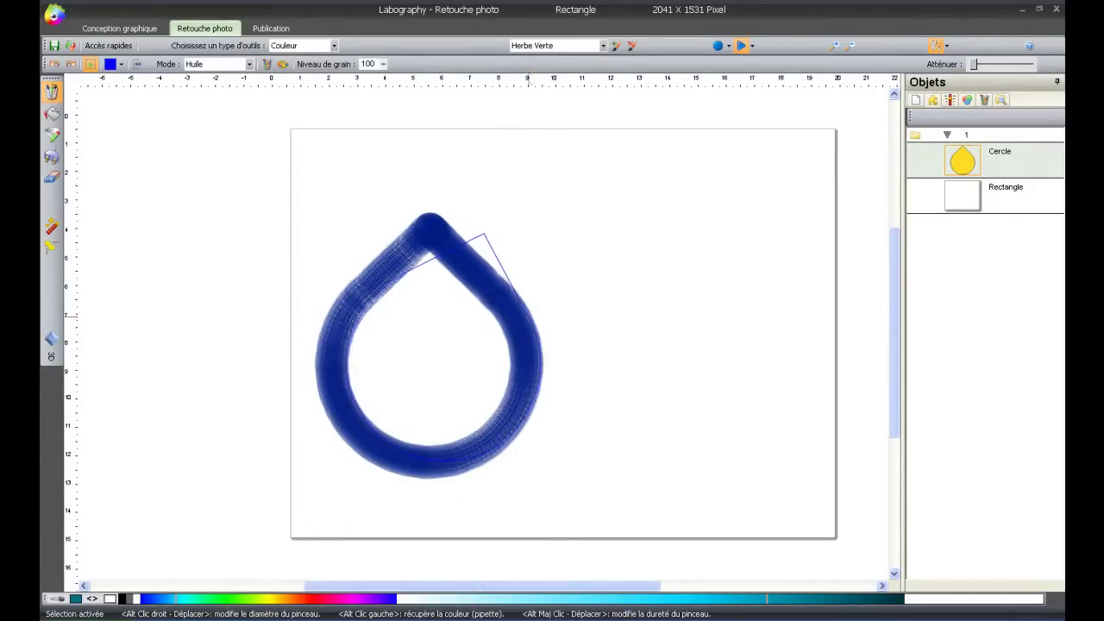
{"action": "mouse_move", "coordinate": [533, 308]}
{"action": "left_mouse_down"}
{"action": "mouse_move", "coordinate": [538, 327]}
{"action": "mouse_move", "coordinate": [362, 432]}
{"action": "mouse_move", "coordinate": [487, 231]}
{"action": "mouse_move", "coordinate": [533, 306]}
{"action": "left_mouse_up"}
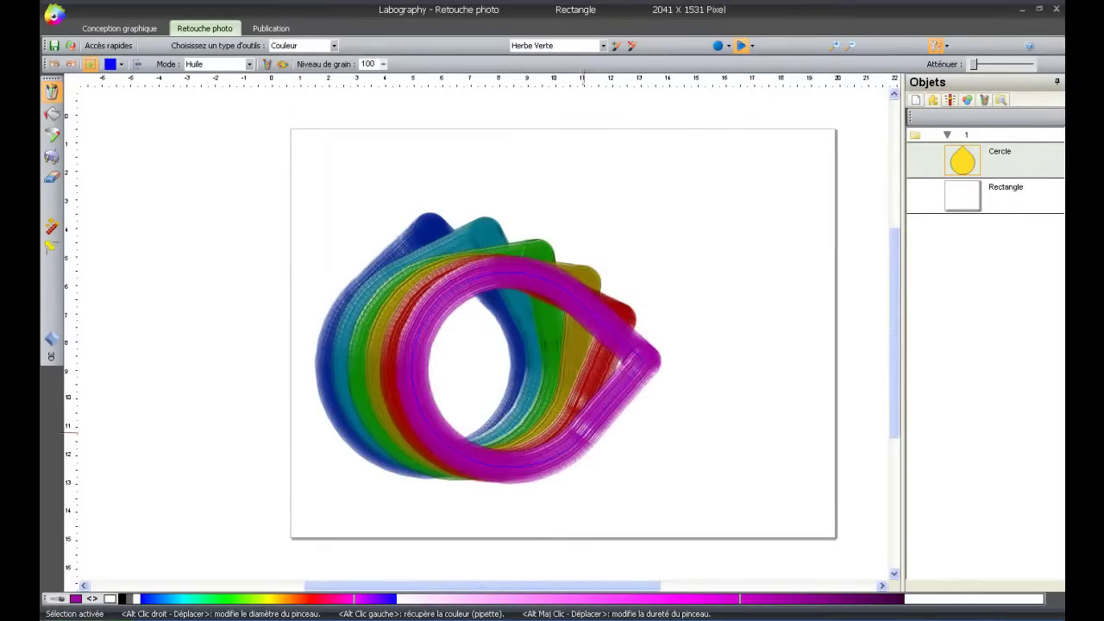
{"action": "left_click", "coordinate": [738, 49]}
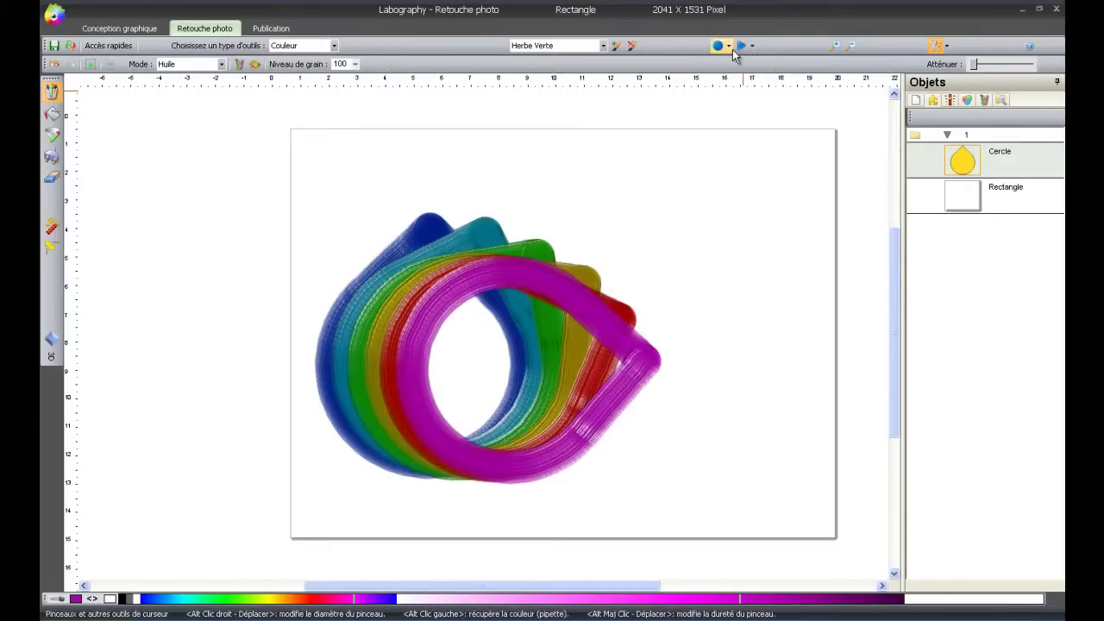